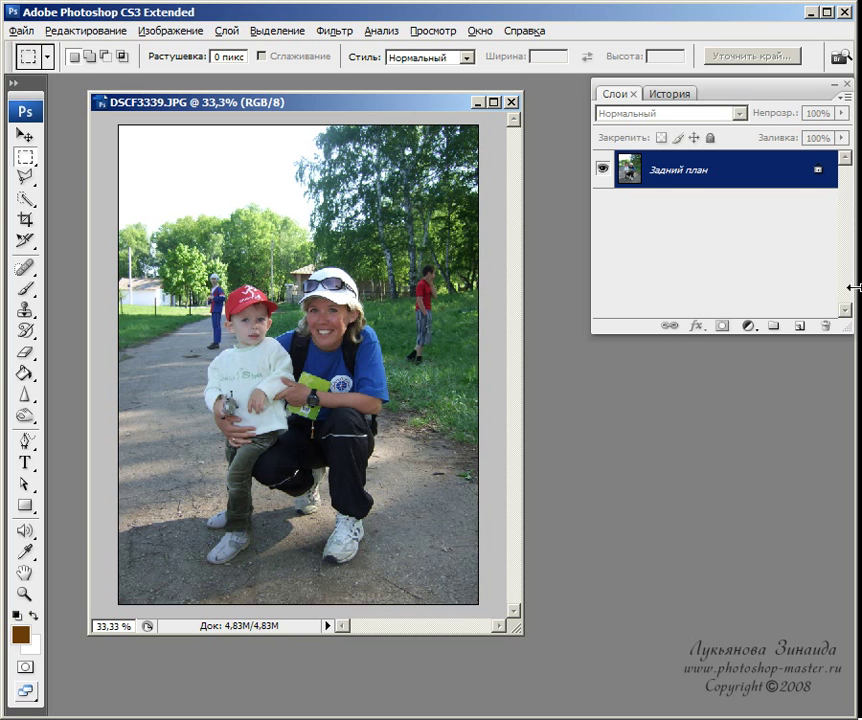
- Duplicate the background photo layer and add a new empty layer above the copy
{"action": "left_click_drag", "start_coordinate": [810, 173], "coordinate": [798, 324]}
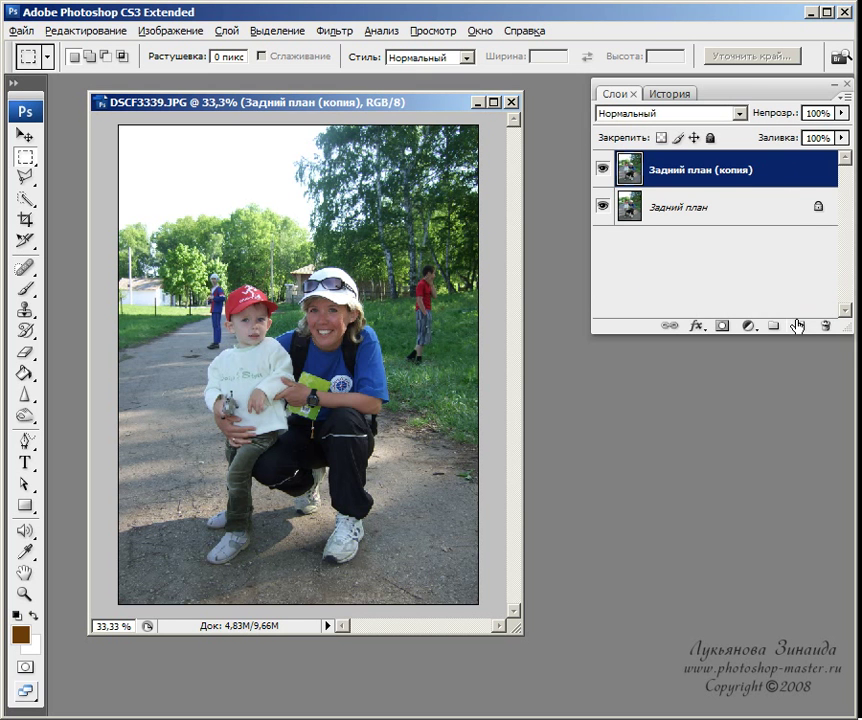
{"action": "left_click", "coordinate": [799, 325]}
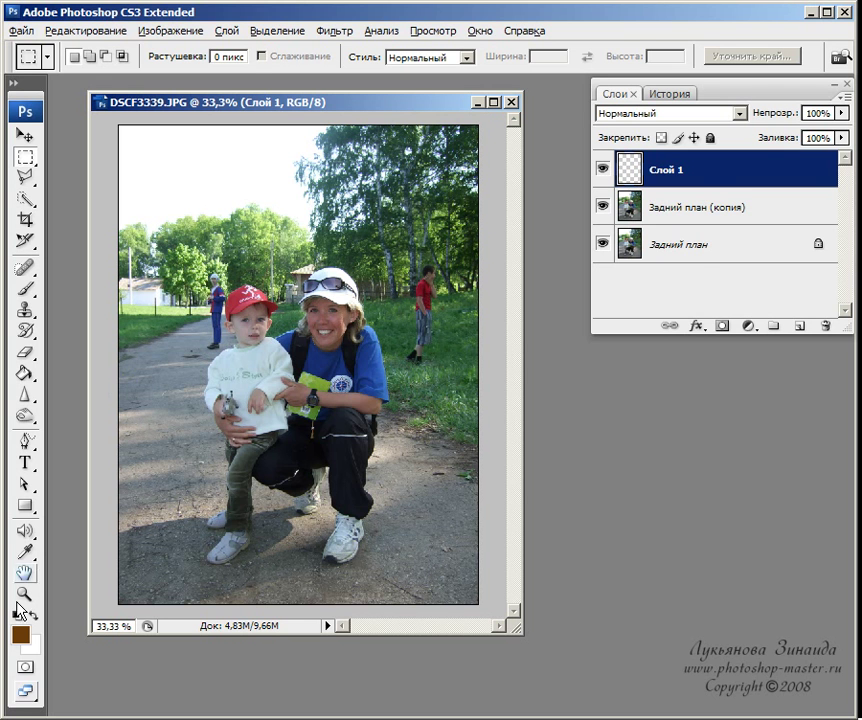
- Set the foreground colour to dark brown #63380b and fill the new empty layer with it
{"action": "left_click", "coordinate": [20, 632]}
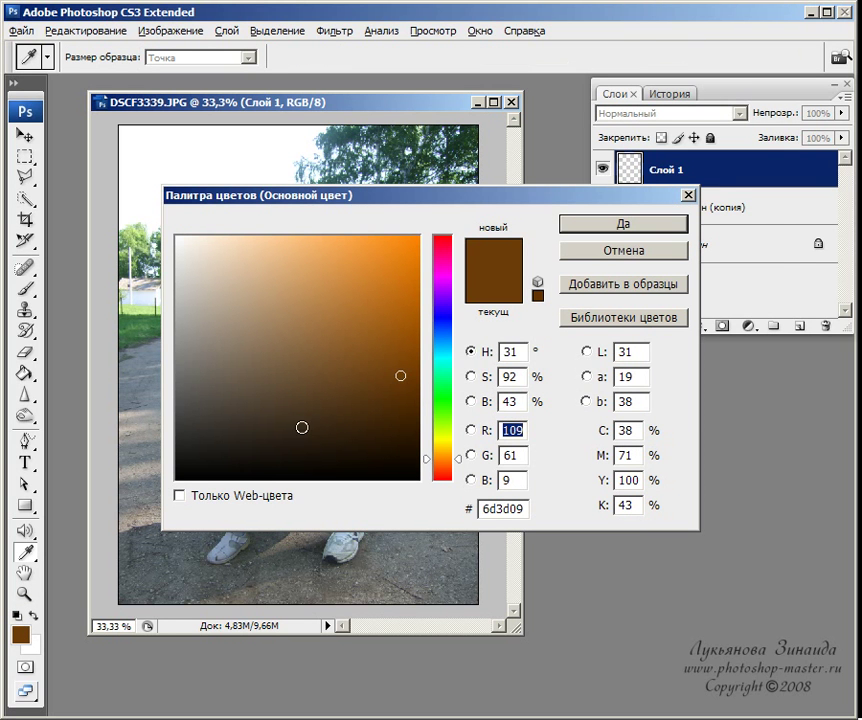
{"action": "left_click", "coordinate": [393, 385]}
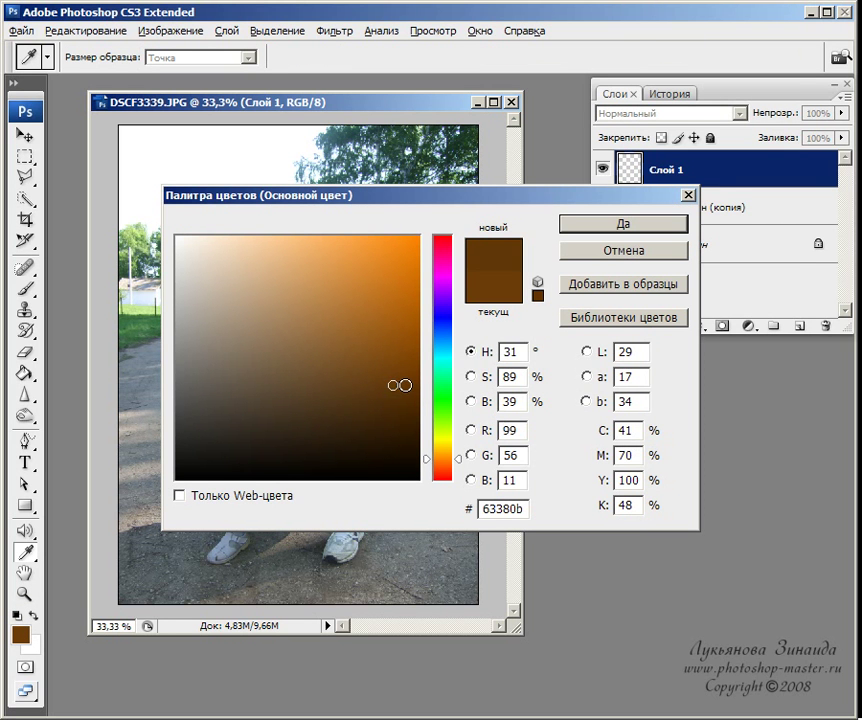
{"action": "left_click", "coordinate": [624, 226]}
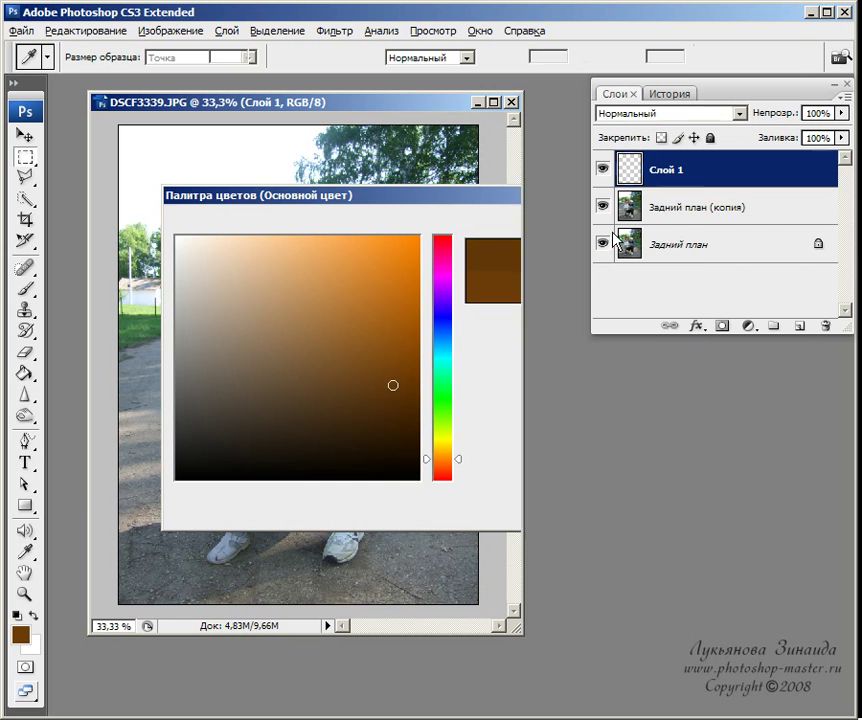
{"action": "left_click", "coordinate": [28, 374]}
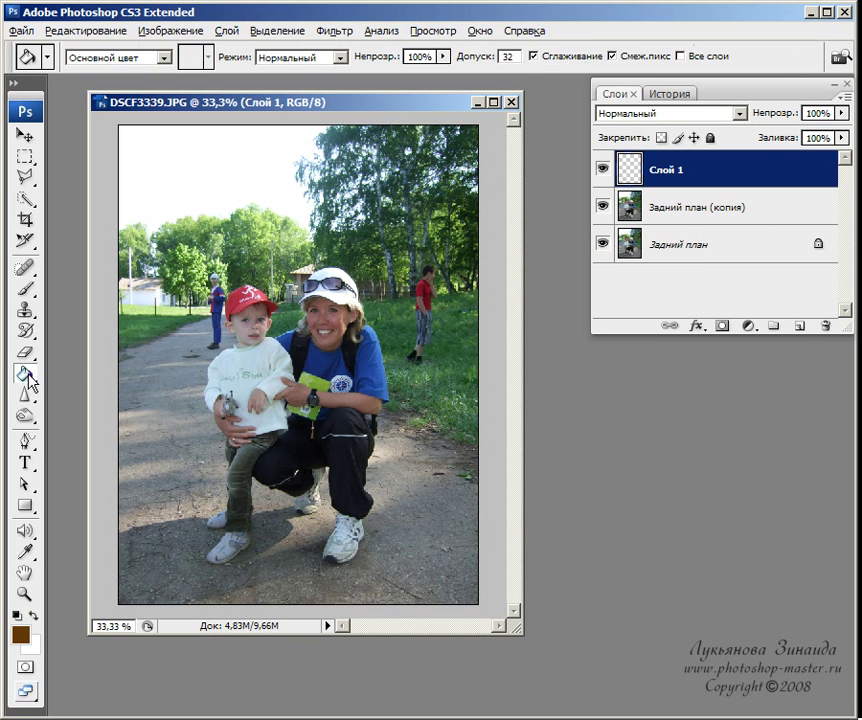
{"action": "left_click", "coordinate": [229, 302]}
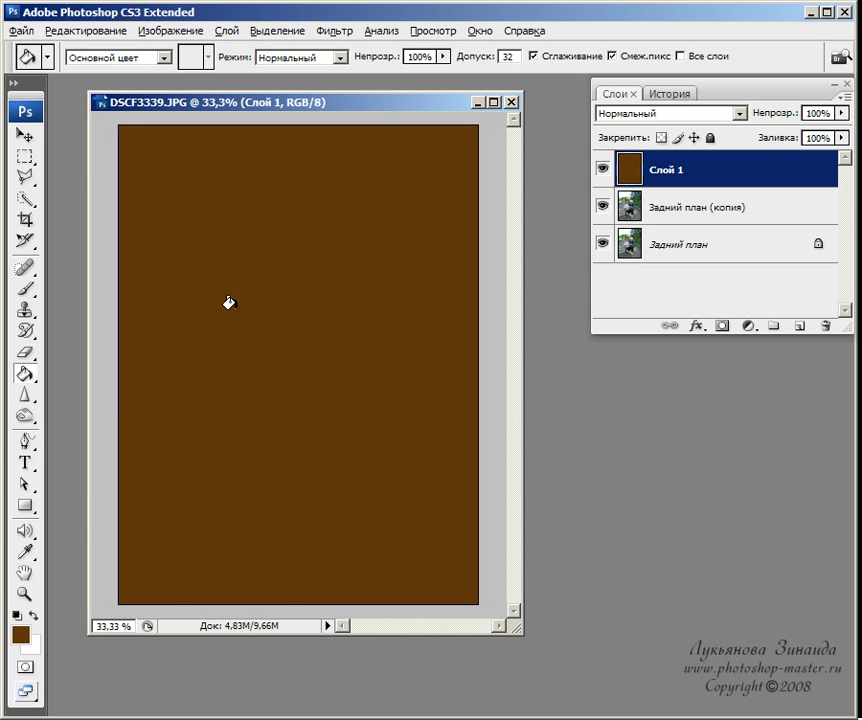
- Cut a rectangular opening out of the brown layer, centring the selection and stretching its height to 101.9%, to leave an even frame
{"action": "left_click", "coordinate": [27, 160]}
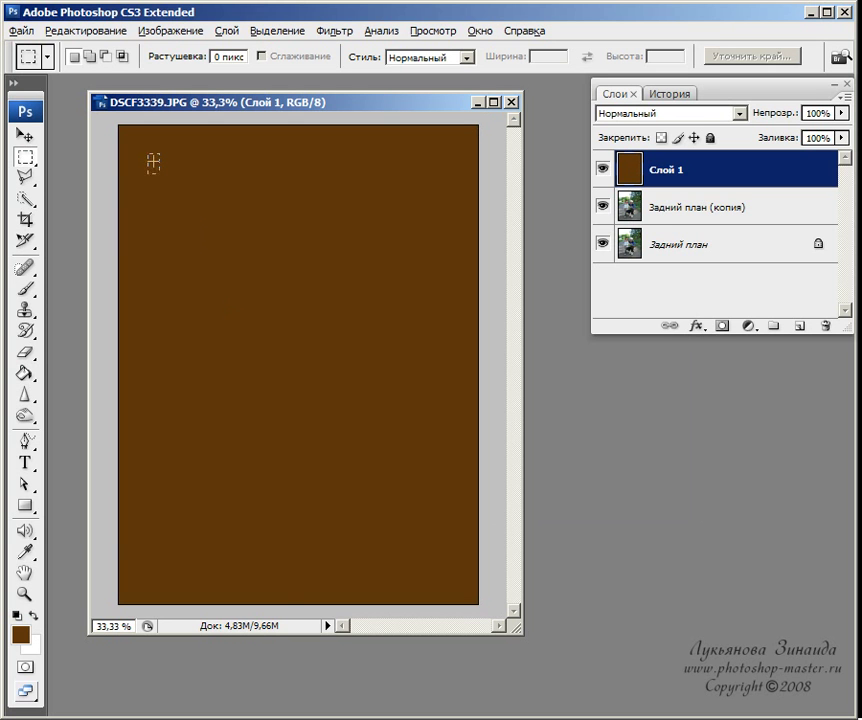
{"action": "left_click_drag", "start_coordinate": [153, 161], "coordinate": [437, 552]}
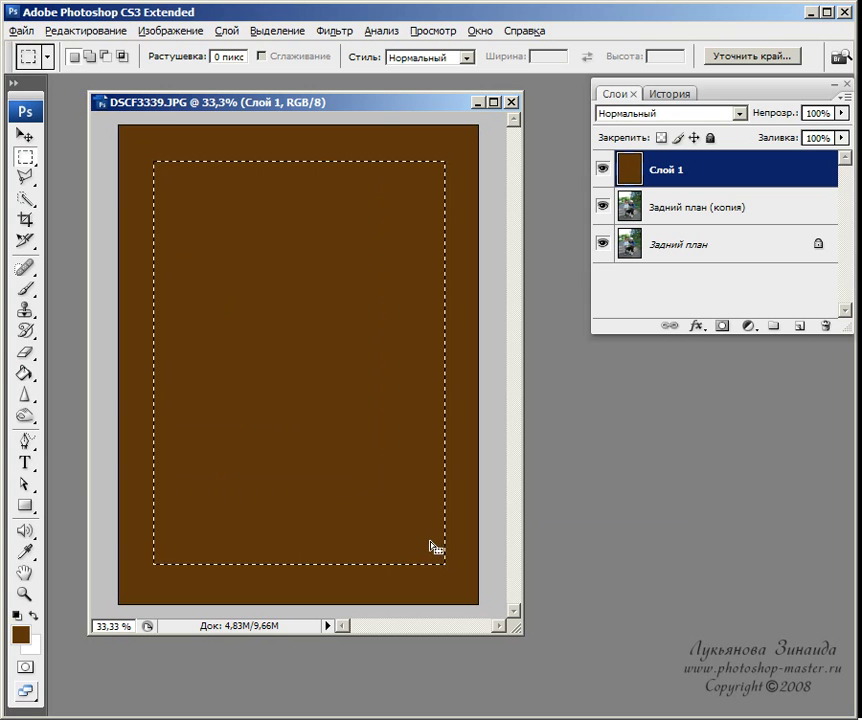
{"action": "right_click", "coordinate": [334, 247]}
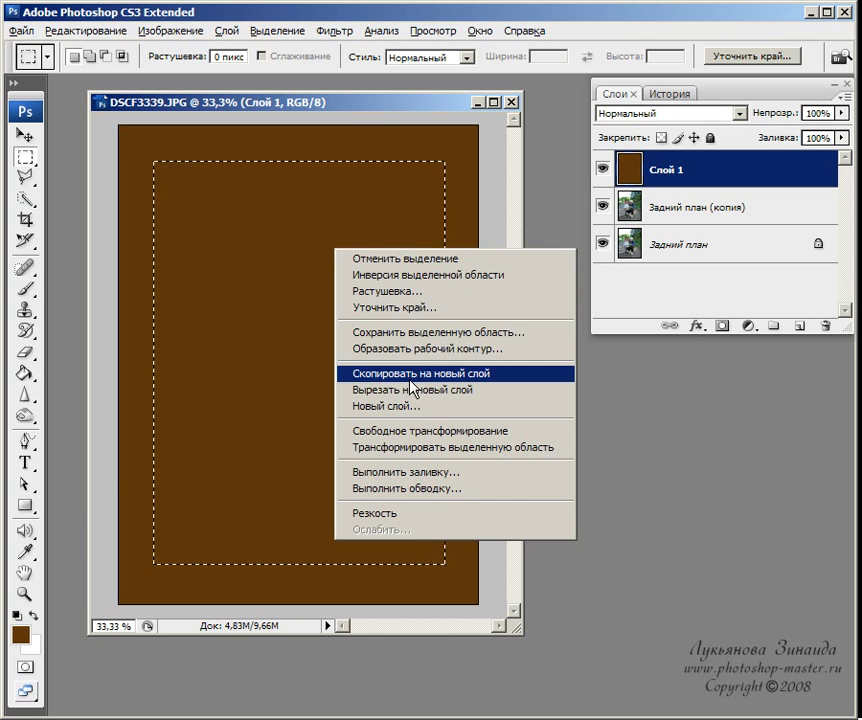
{"action": "left_click", "coordinate": [433, 447]}
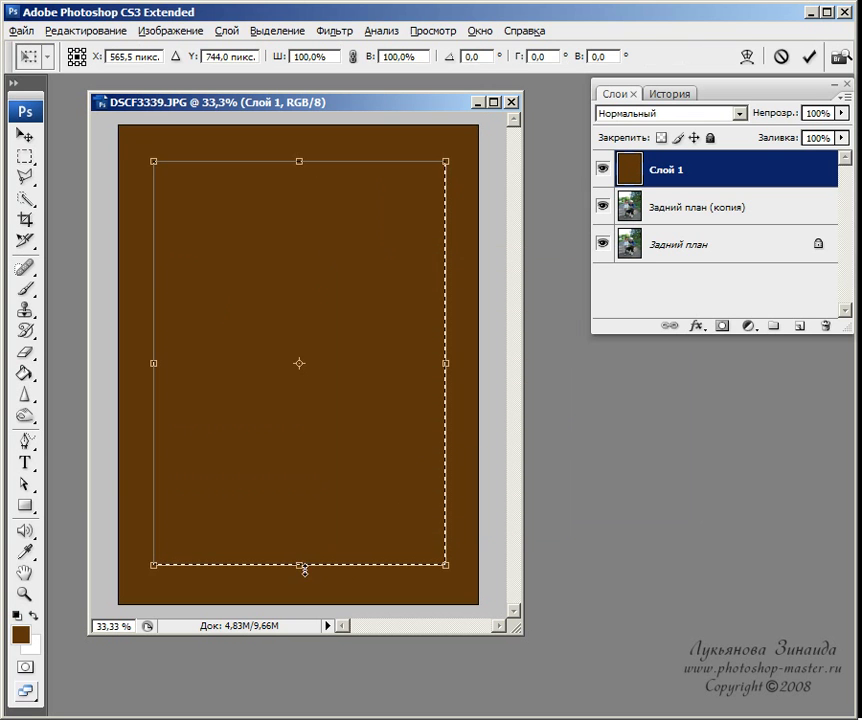
{"action": "left_click_drag", "start_coordinate": [302, 566], "coordinate": [302, 573]}
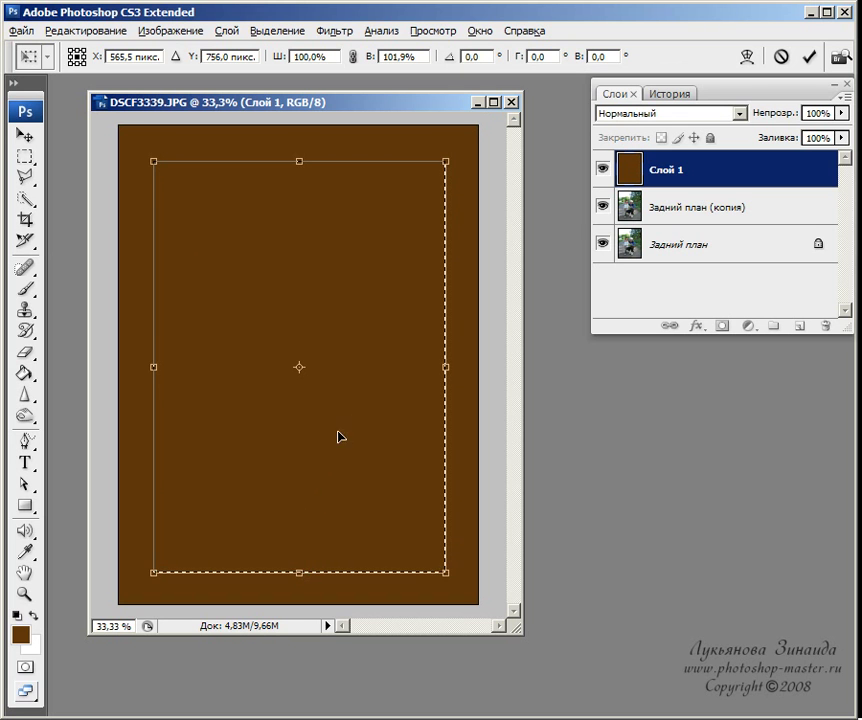
{"action": "key", "text": "Left"}
{"action": "key", "text": "Up"}
{"action": "key", "text": "Up"}
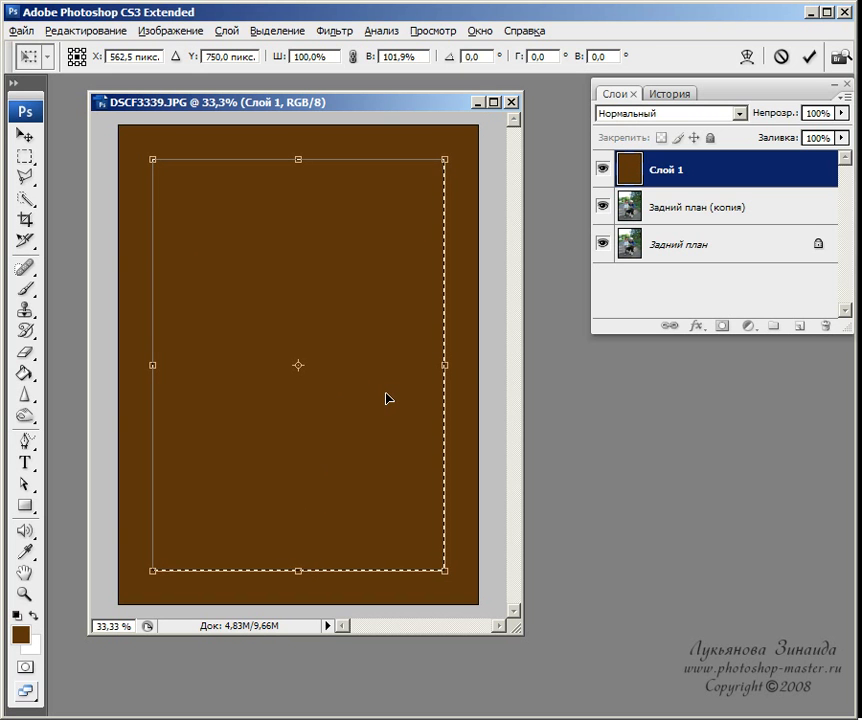
{"action": "key", "text": "Return"}
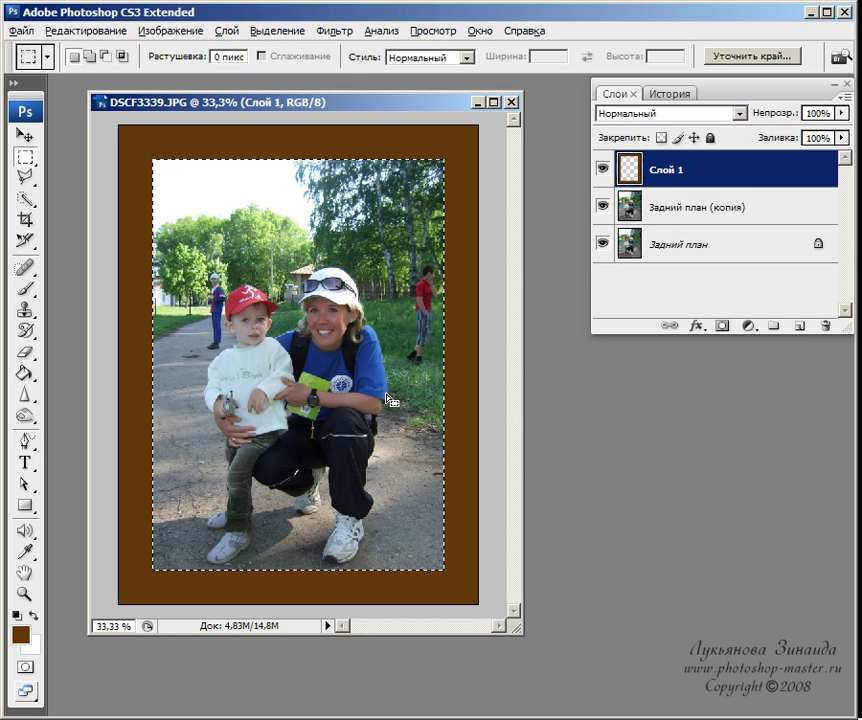
{"action": "key", "text": "ctrl+d"}
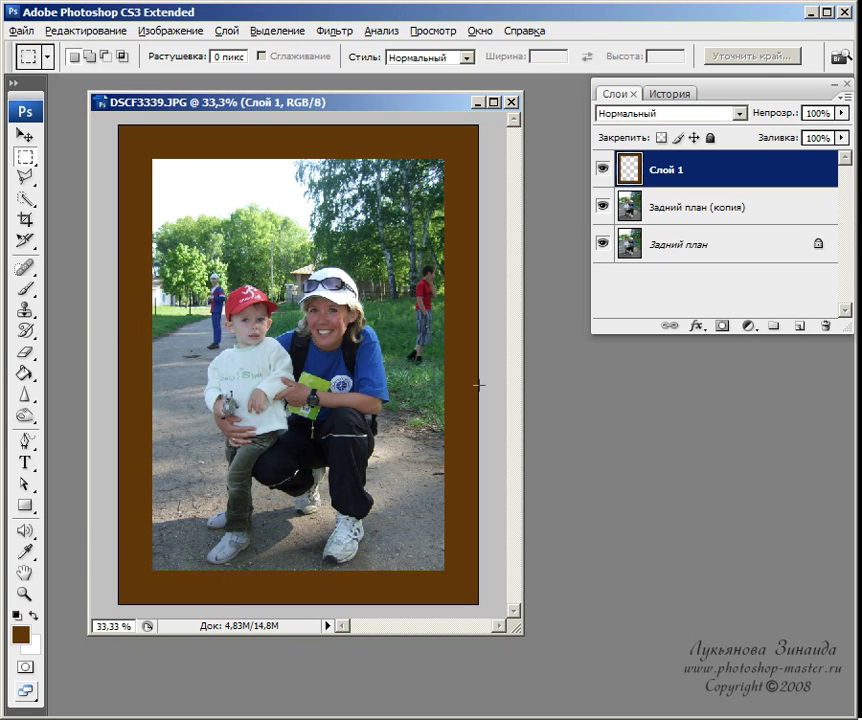
- Select the frame's top bar with the Polygonal Lasso, cutting both ends diagonally from outer to inner corners
{"action": "left_click", "coordinate": [27, 178]}
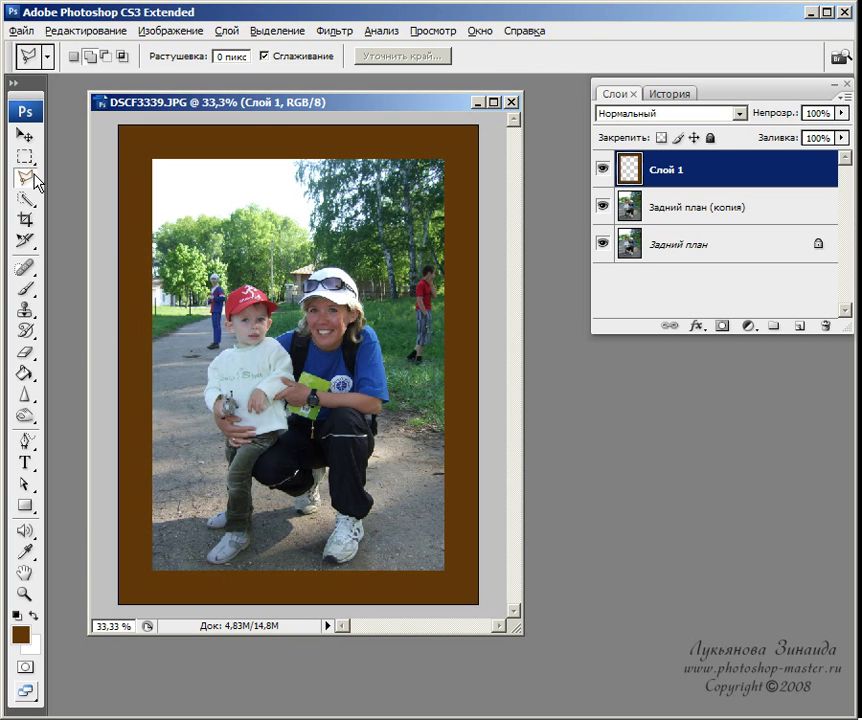
{"action": "left_click", "coordinate": [118, 123]}
{"action": "left_click", "coordinate": [165, 170]}
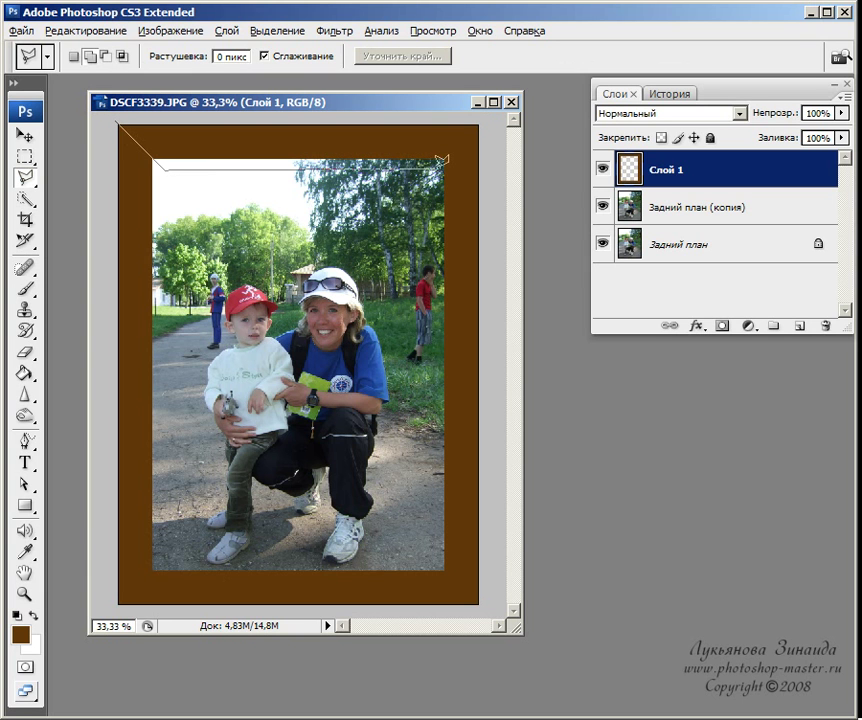
{"action": "left_click", "coordinate": [441, 160]}
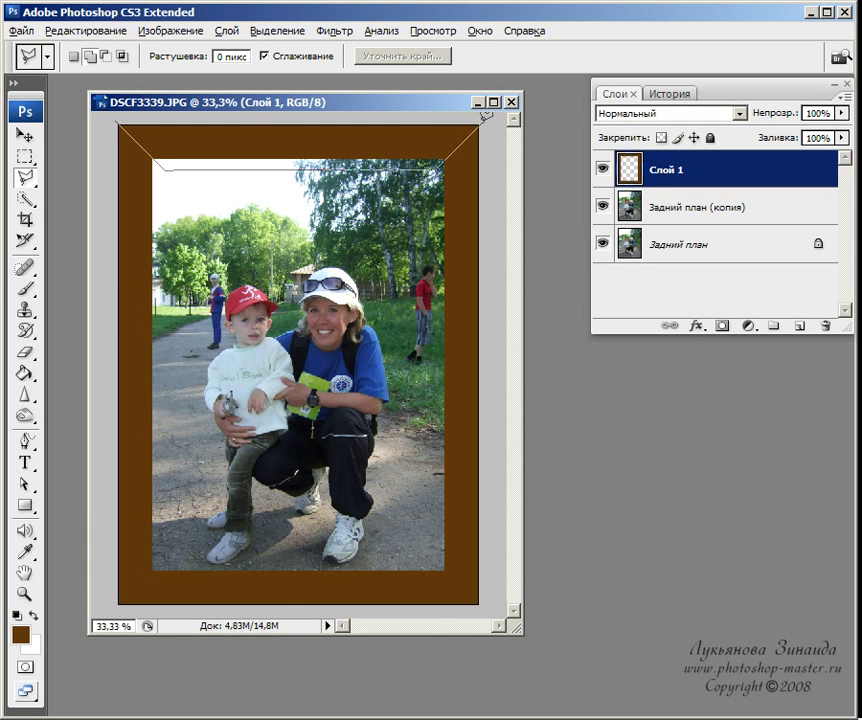
{"action": "left_click", "coordinate": [481, 116]}
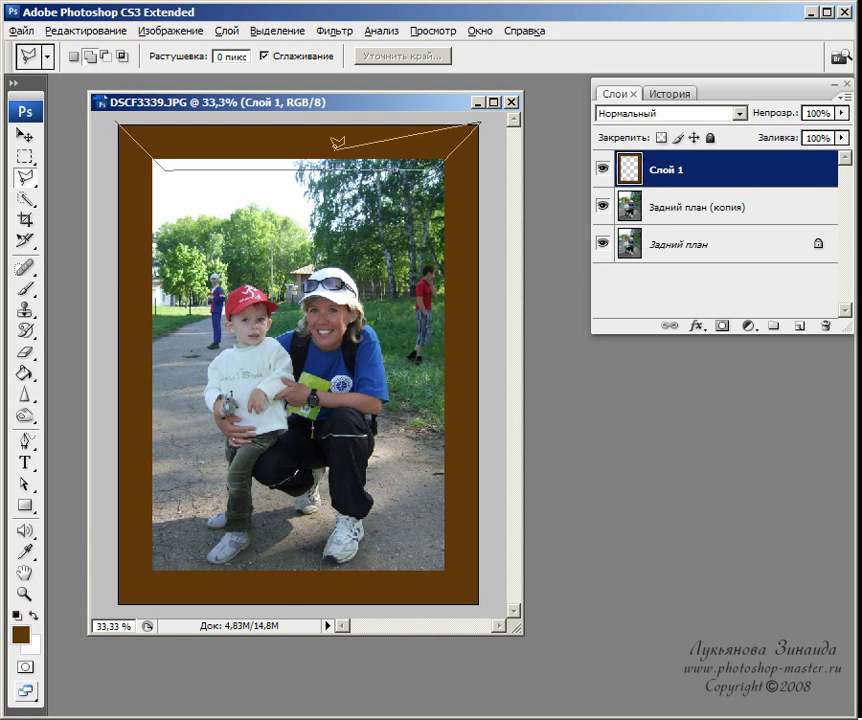
{"action": "left_click", "coordinate": [116, 117]}
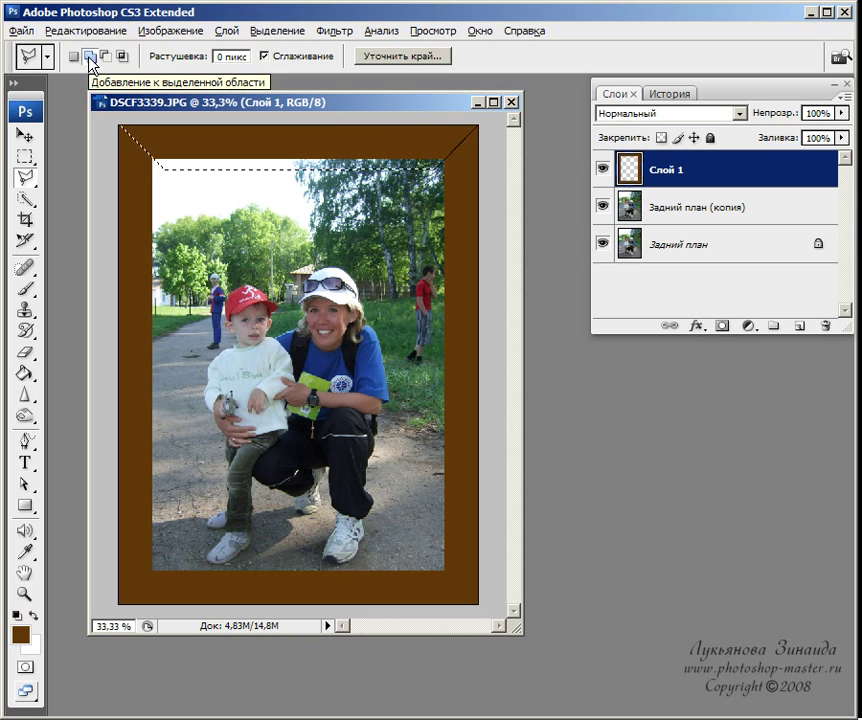
- Add the frame's bottom bar with diagonal ends to the selection, delete both bars from the brown layer, and deselect
{"action": "left_click", "coordinate": [90, 57]}
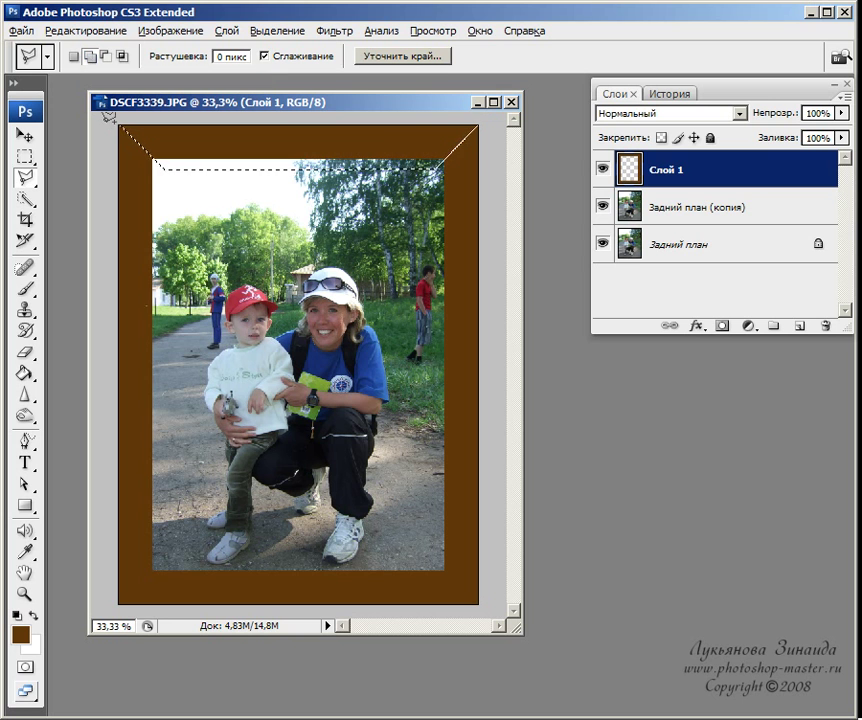
{"action": "left_click", "coordinate": [161, 562]}
{"action": "left_click", "coordinate": [112, 606]}
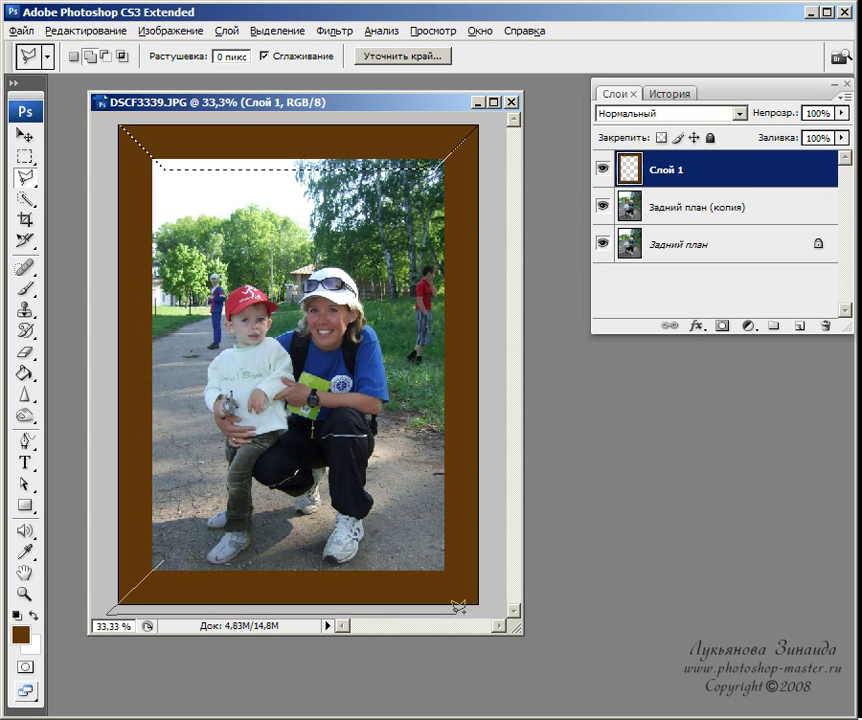
{"action": "left_click", "coordinate": [487, 606]}
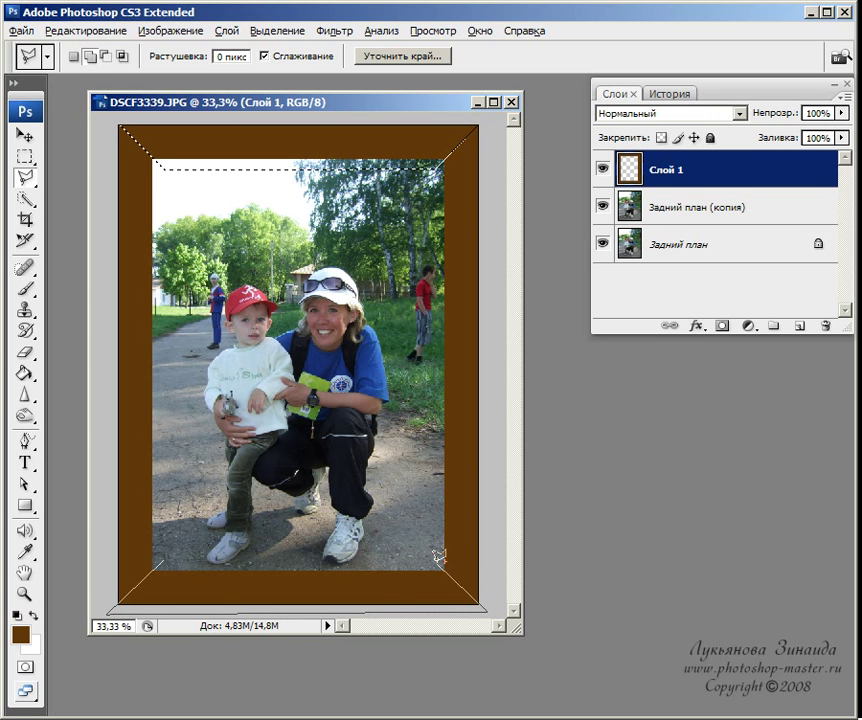
{"action": "left_click", "coordinate": [440, 564]}
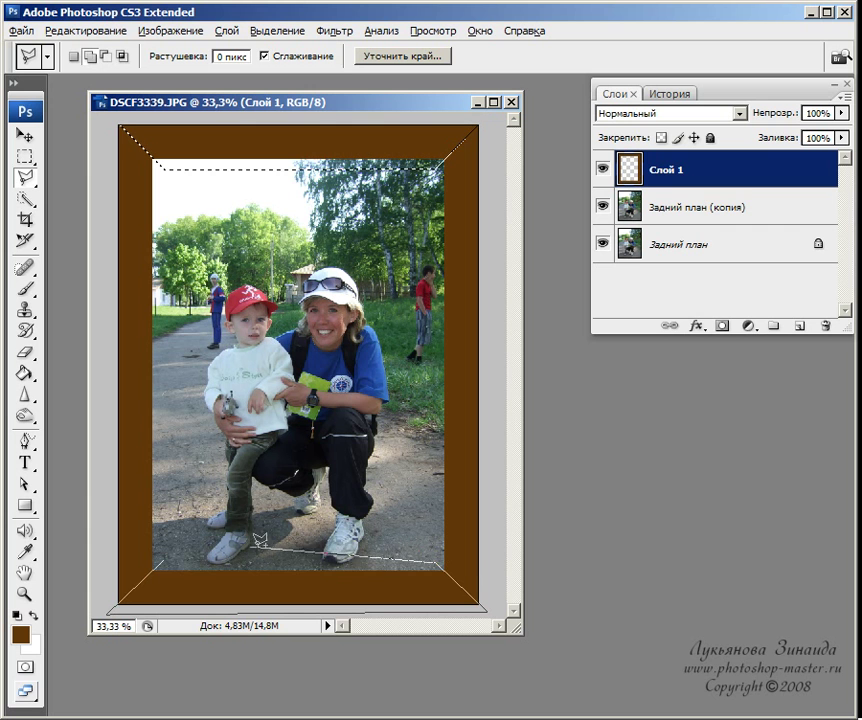
{"action": "double_click", "coordinate": [163, 561]}
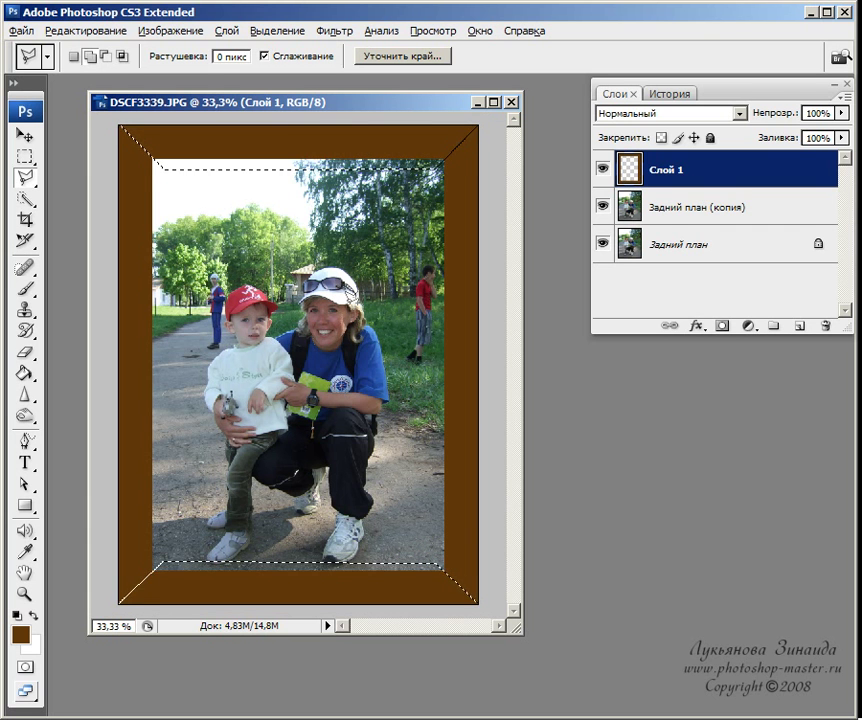
{"action": "key", "text": "Delete"}
{"action": "key", "text": "ctrl+d"}
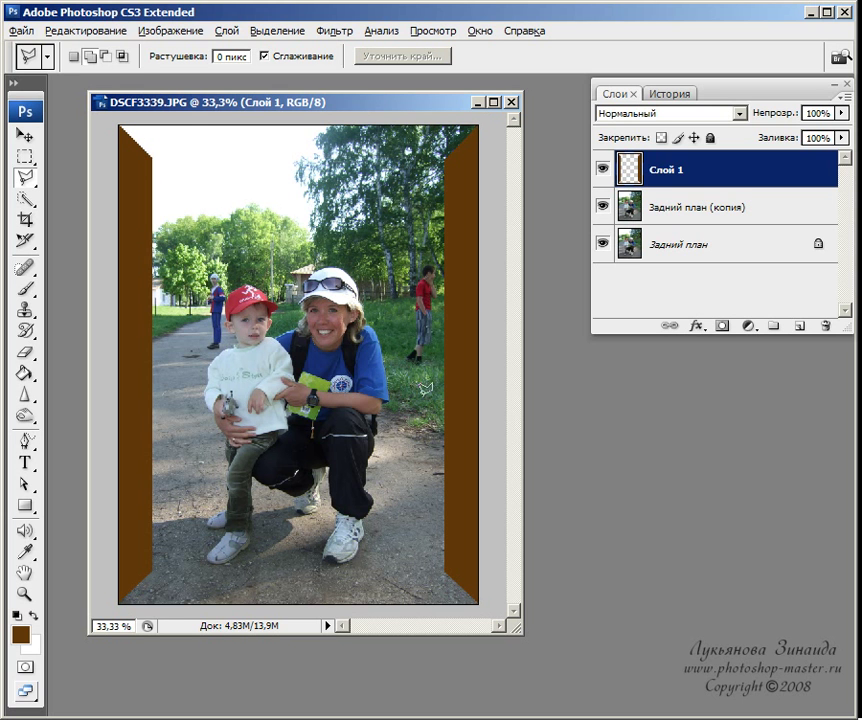
- Restore the selection of the top and bottom bars and fill it with brown on a new layer
{"action": "left_click", "coordinate": [800, 326]}
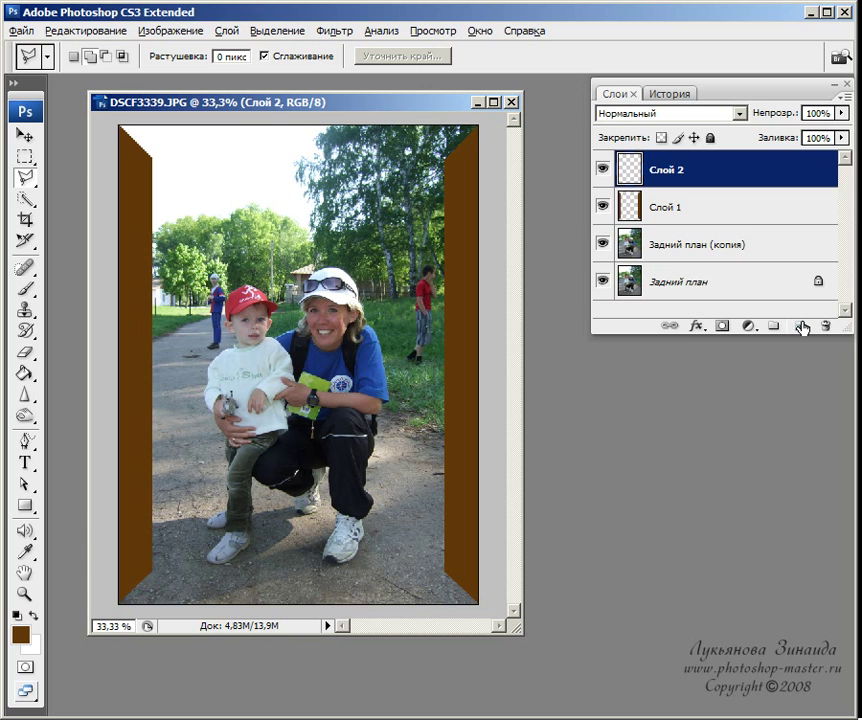
{"action": "key", "text": "ctrl+shift+d"}
{"action": "key", "text": "alt+BackSpace"}
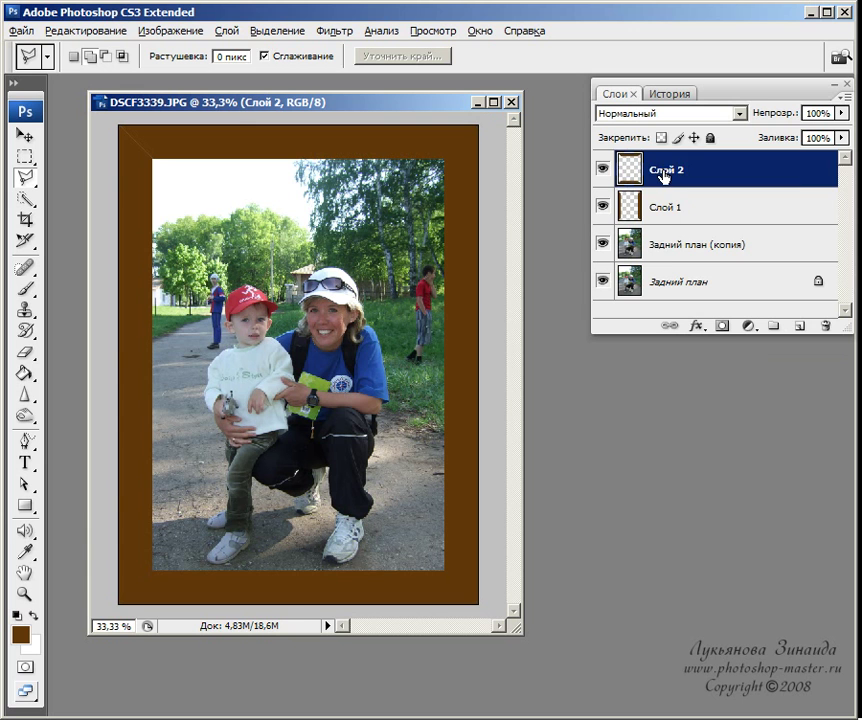
- Add another layer above Слой 2 and fill it completely with the brown foreground colour using the Paint Bucket
{"action": "left_click", "coordinate": [686, 194]}
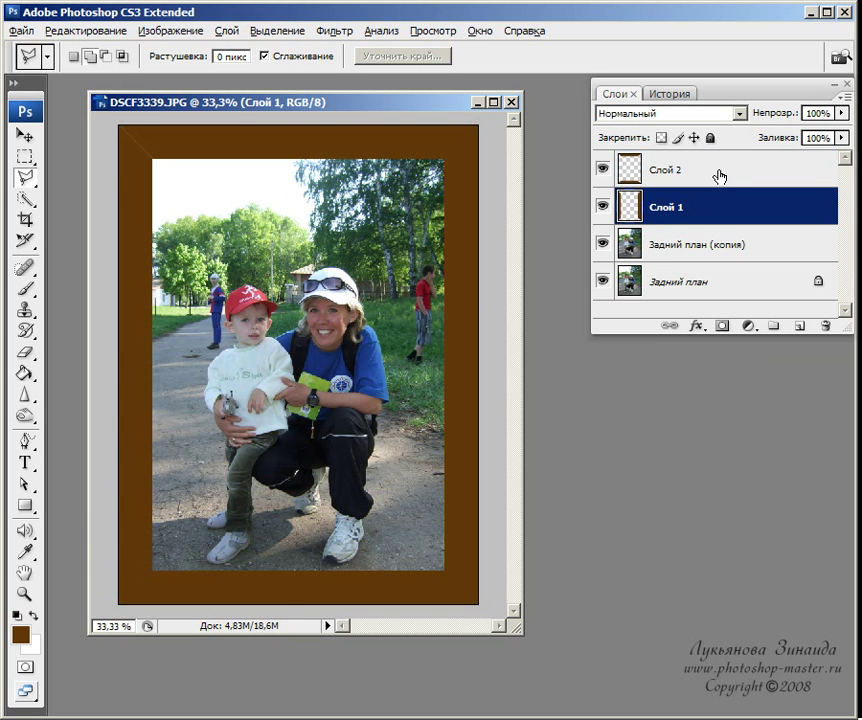
{"action": "left_click", "coordinate": [718, 173]}
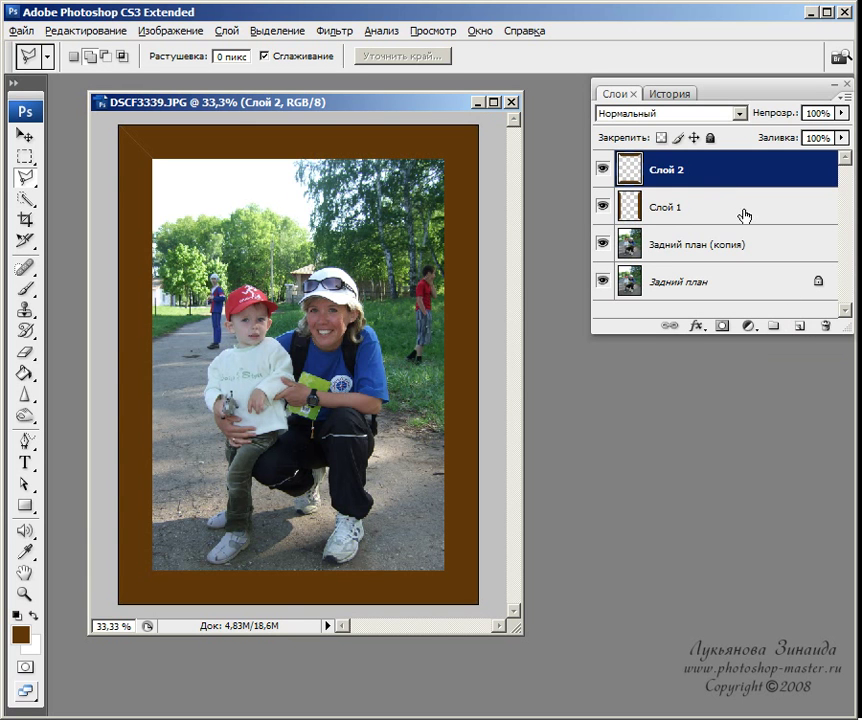
{"action": "left_click", "coordinate": [800, 331]}
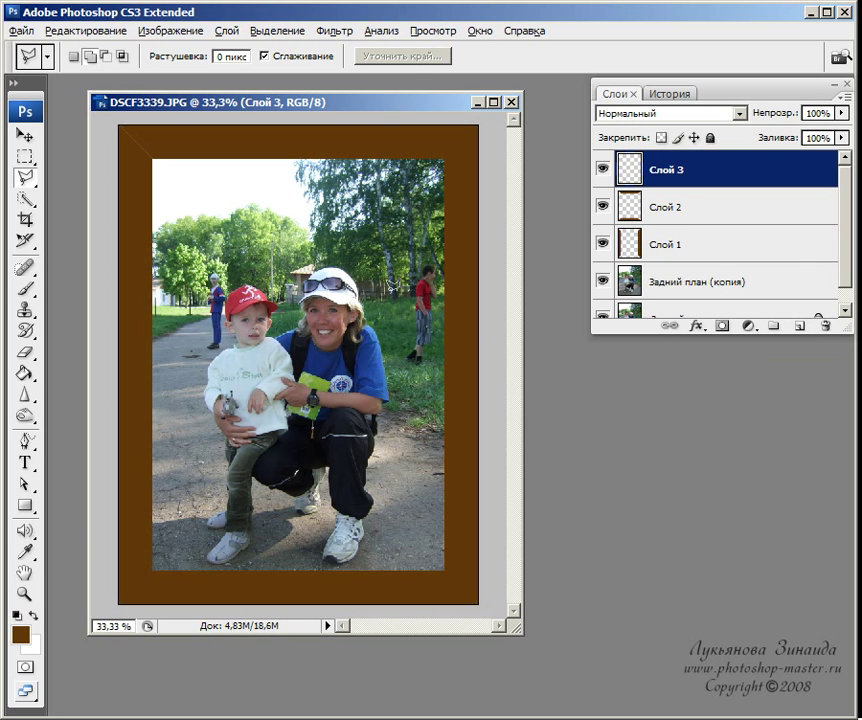
{"action": "left_click", "coordinate": [23, 374]}
{"action": "left_click", "coordinate": [307, 308]}
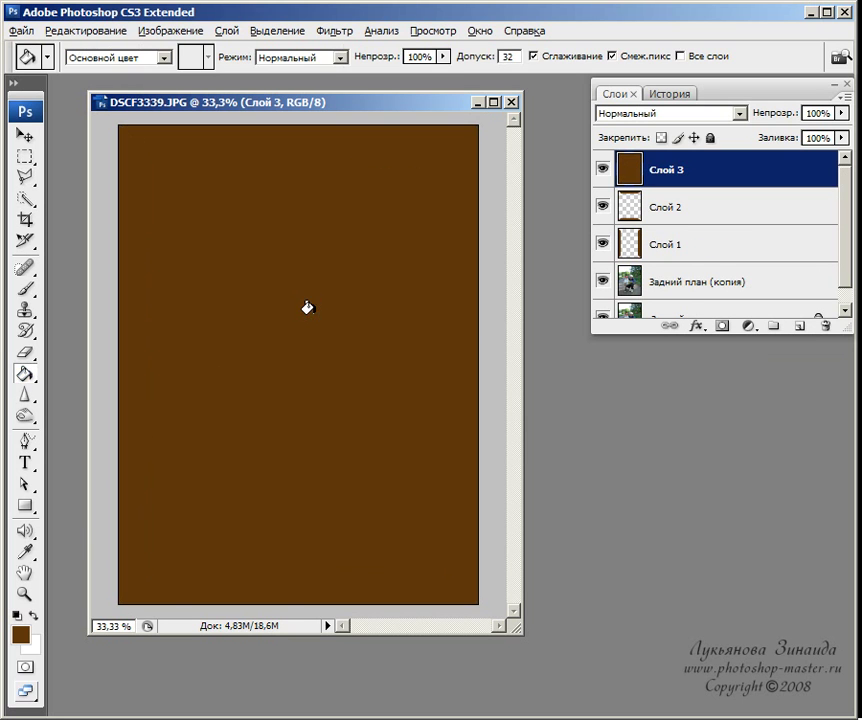
- Add 10% monochromatic noise with Gaussian distribution to the filled brown layer
{"action": "left_click", "coordinate": [338, 31]}
{"action": "mouse_move", "coordinate": [357, 357]}
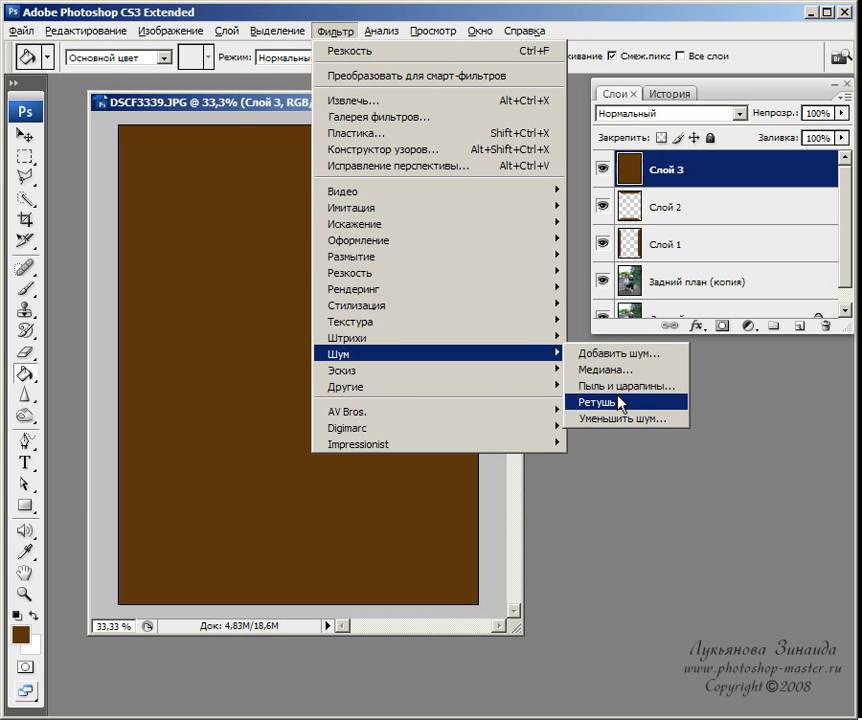
{"action": "left_click", "coordinate": [618, 355]}
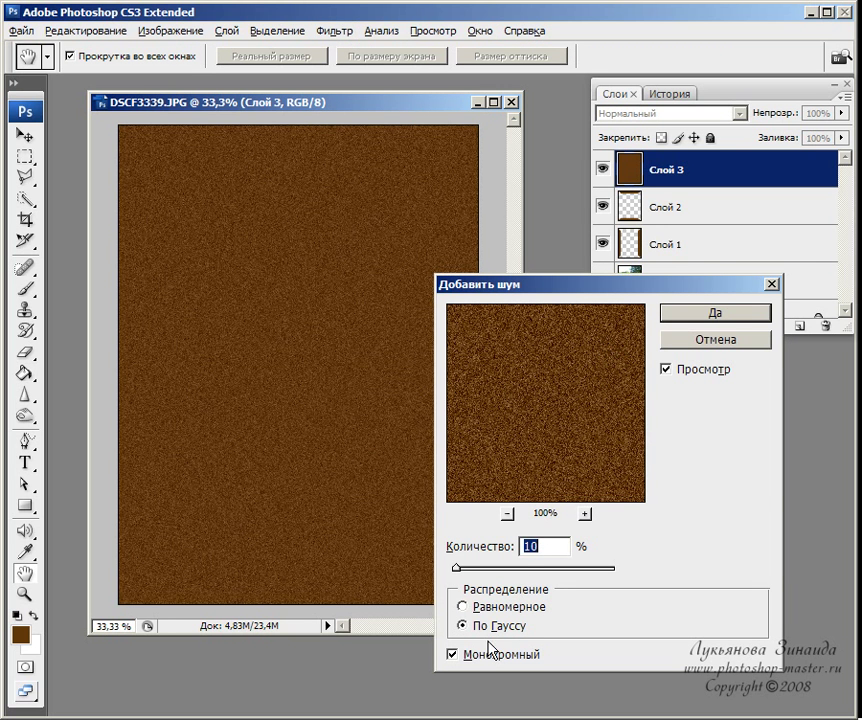
{"action": "left_click", "coordinate": [693, 313]}
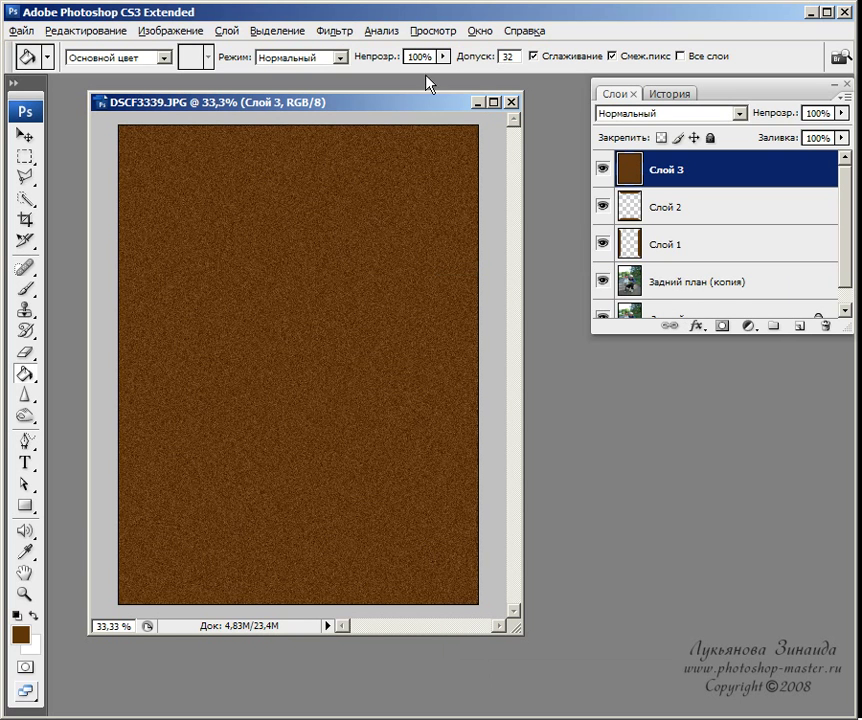
- Apply a Motion Blur at a 90° angle with a distance of 27 pixels to the noisy brown layer Слой 3
{"action": "left_click", "coordinate": [341, 36]}
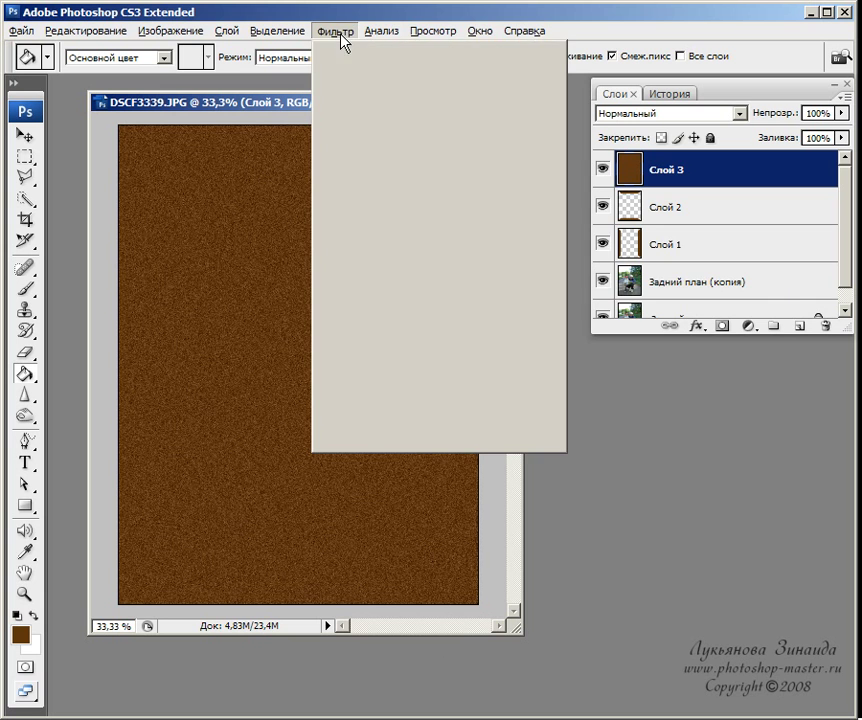
{"action": "mouse_move", "coordinate": [435, 270]}
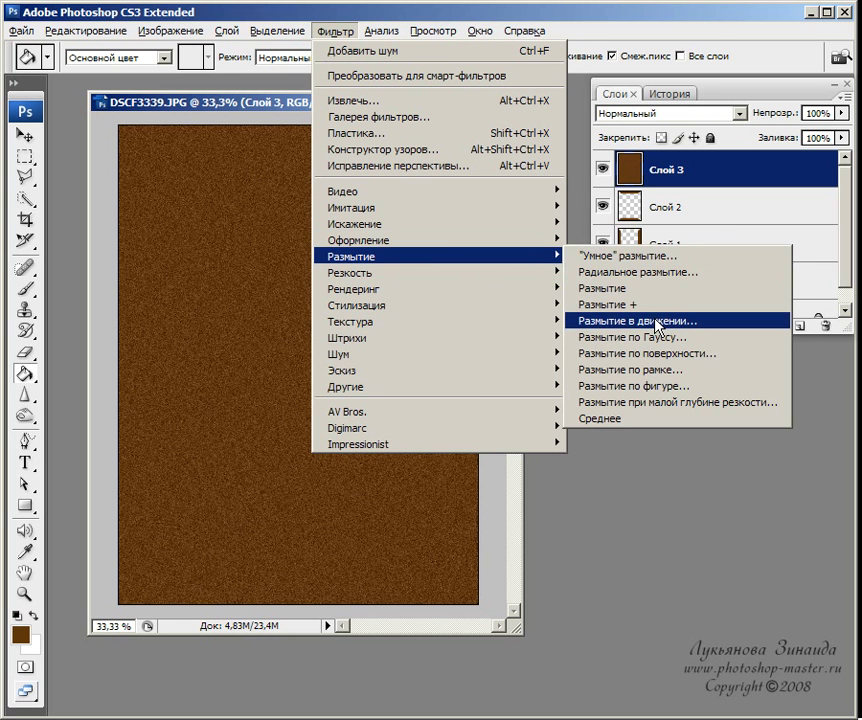
{"action": "left_click", "coordinate": [657, 325]}
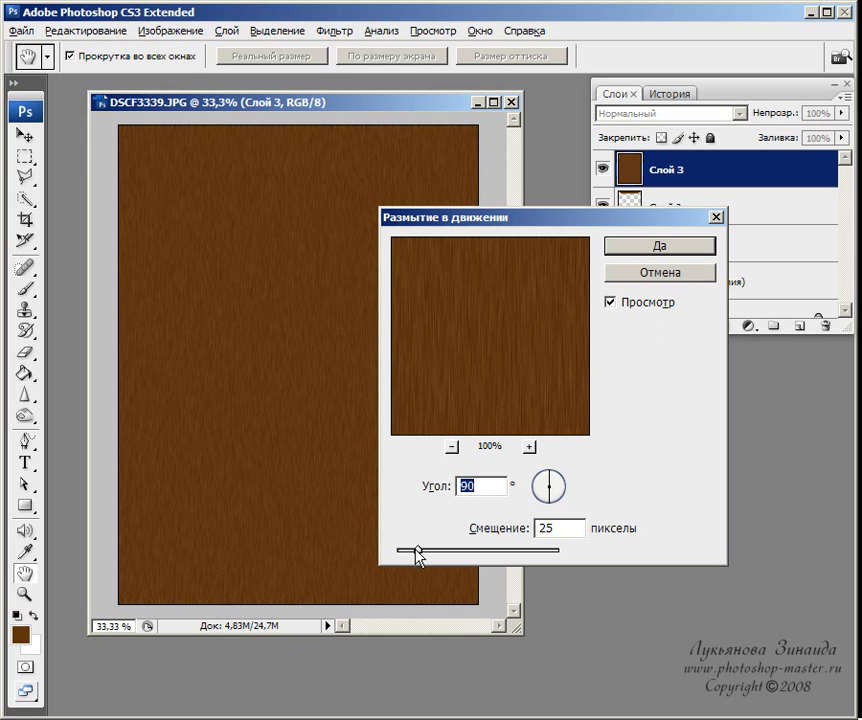
{"action": "mouse_move", "coordinate": [414, 554]}
{"action": "left_mouse_down"}
{"action": "mouse_move", "coordinate": [425, 557]}
{"action": "mouse_move", "coordinate": [418, 549]}
{"action": "left_mouse_up"}
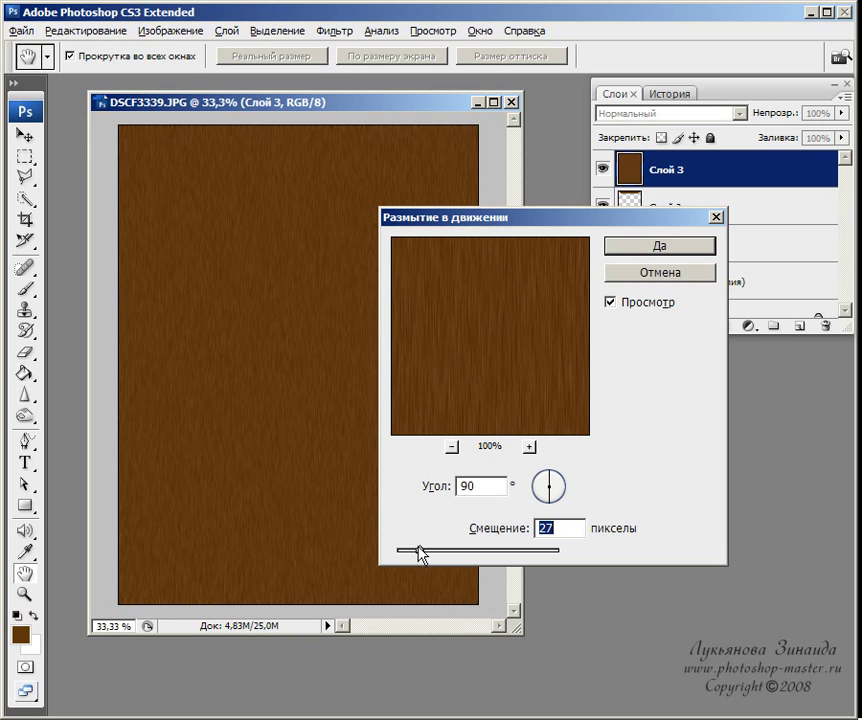
{"action": "left_click", "coordinate": [648, 249]}
{"action": "key", "text": "g"}
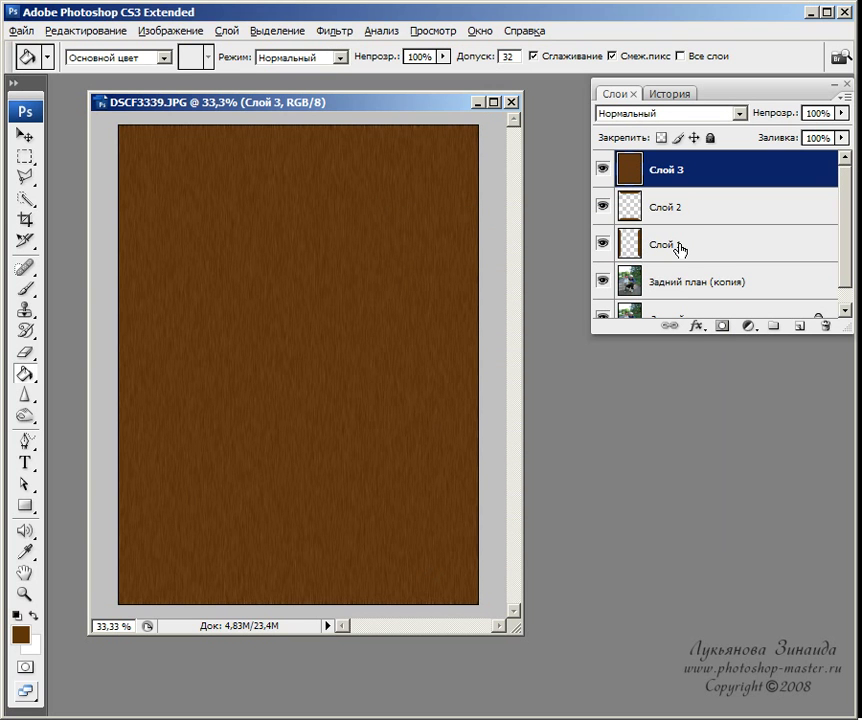
- Load the outline of the side bars from Слой 1 and copy that area of the textured Слой 3 to a new layer
{"action": "left_click", "coordinate": [679, 247]}
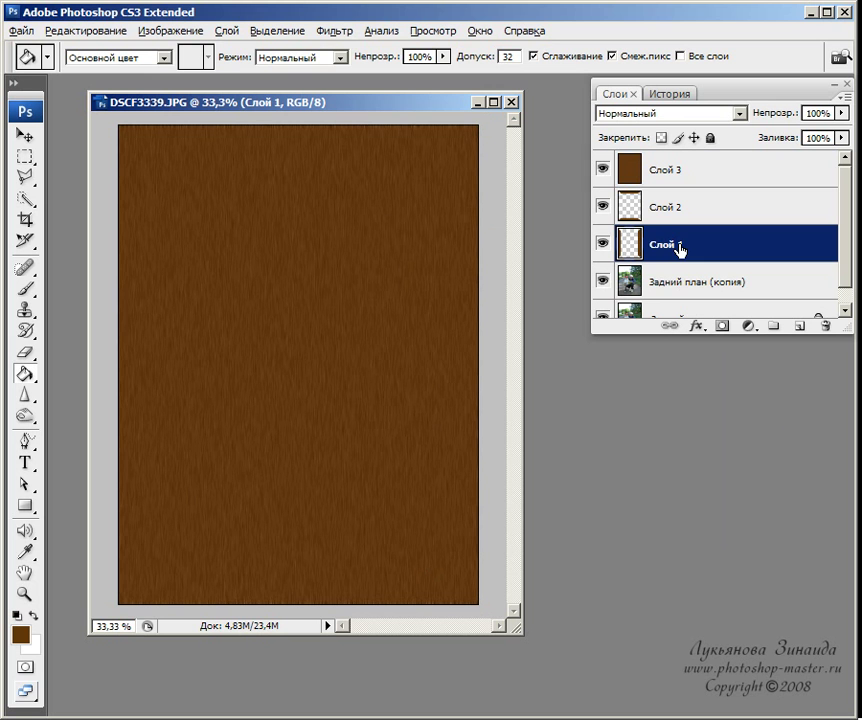
{"action": "left_click", "coordinate": [626, 243], "text": "ctrl"}
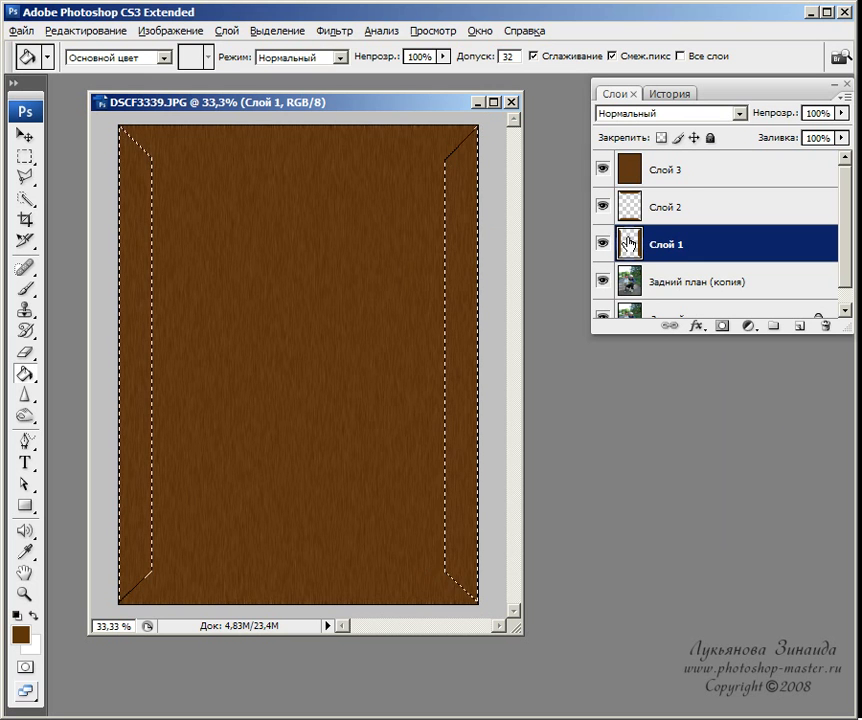
{"action": "left_click", "coordinate": [676, 174]}
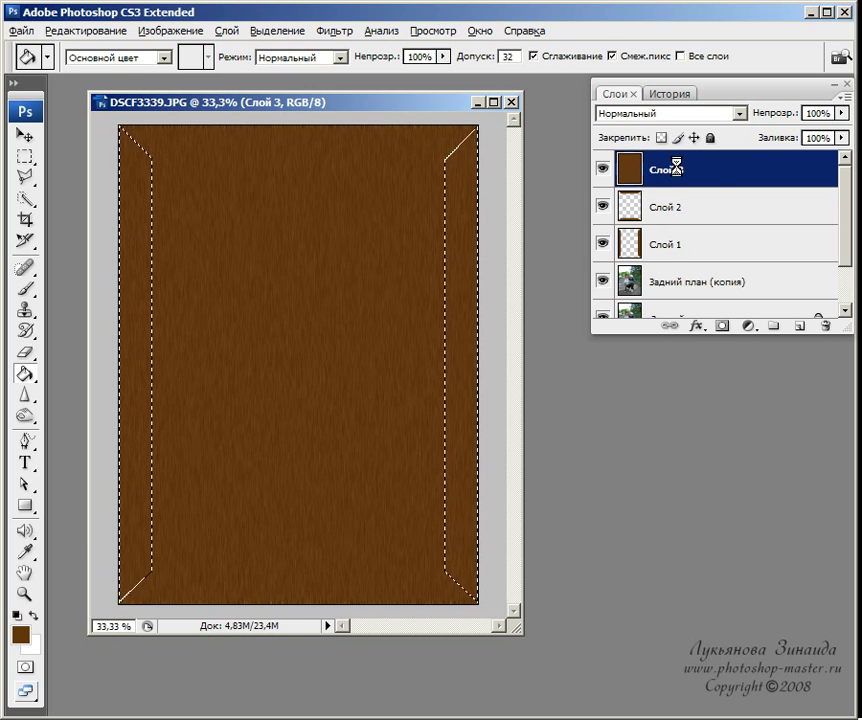
{"action": "key", "text": "ctrl+j"}
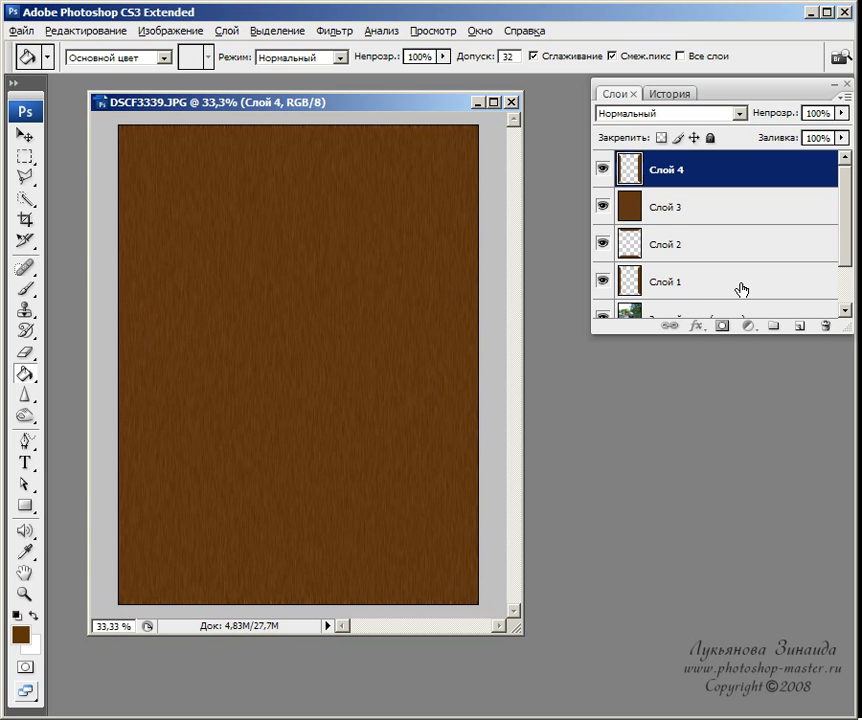
- Delete the plain side bar layer Слой 1 and the full textured layer Слой 3
{"action": "left_click_drag", "start_coordinate": [805, 291], "coordinate": [826, 325]}
{"action": "left_click", "coordinate": [677, 251]}
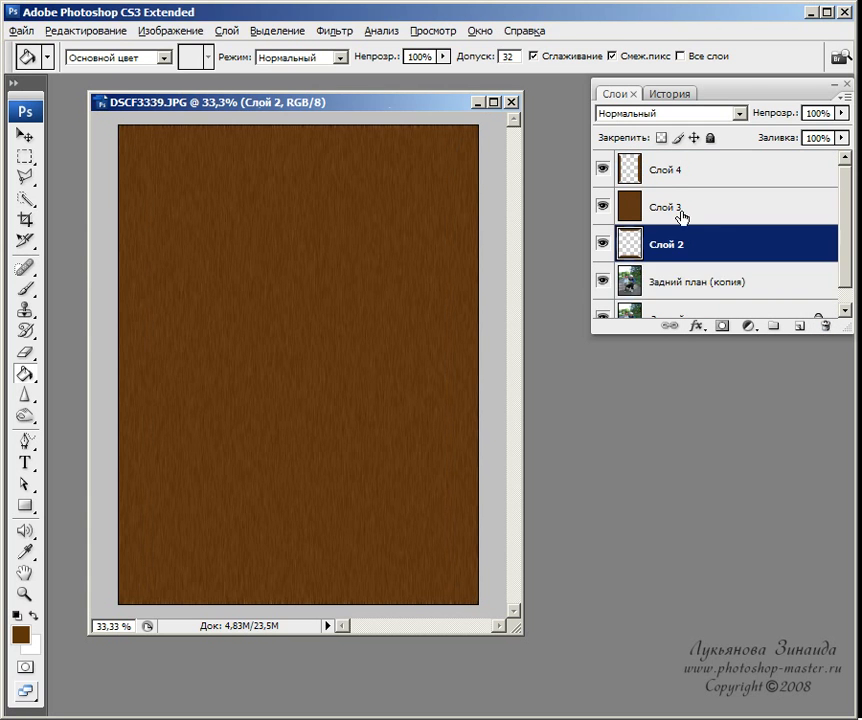
{"action": "left_click", "coordinate": [763, 210]}
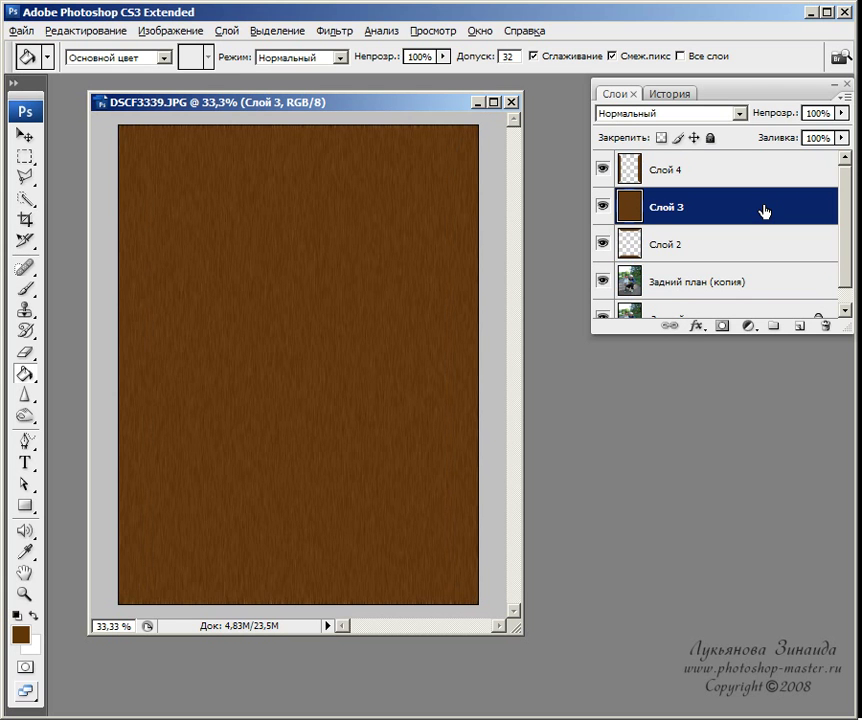
{"action": "left_click_drag", "start_coordinate": [763, 210], "coordinate": [826, 325]}
- Fill a new layer above Слой 2 with the brown foreground colour and add 10% monochromatic Gaussian noise to it
{"action": "left_click", "coordinate": [803, 325]}
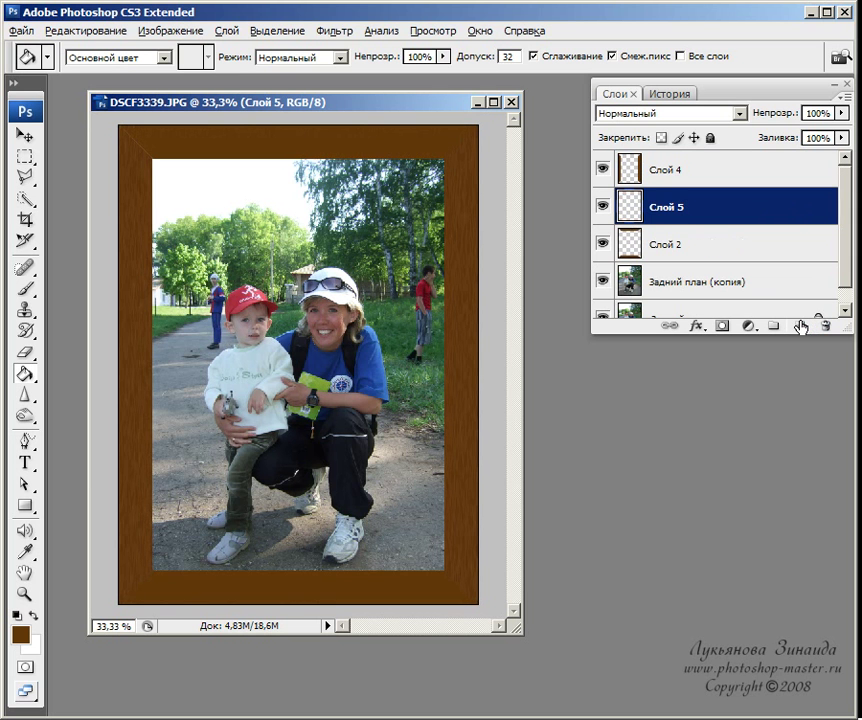
{"action": "left_click", "coordinate": [251, 272]}
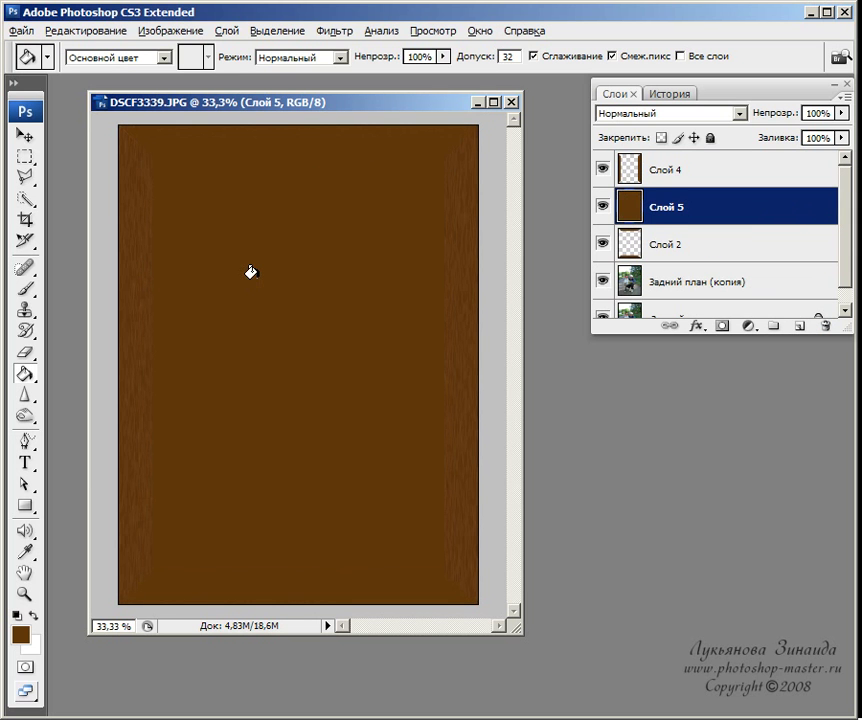
{"action": "left_click", "coordinate": [334, 31]}
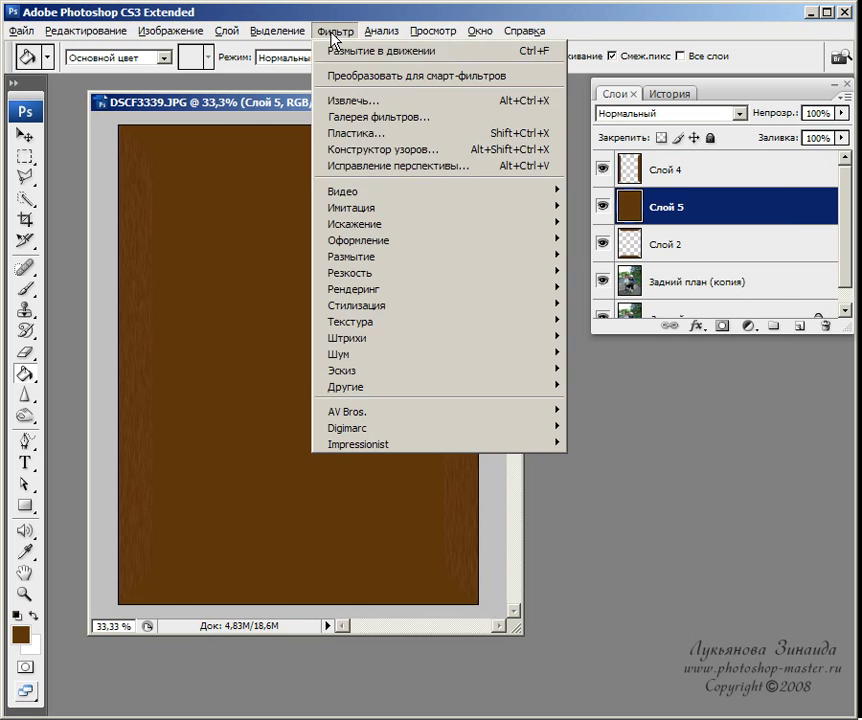
{"action": "mouse_move", "coordinate": [400, 205]}
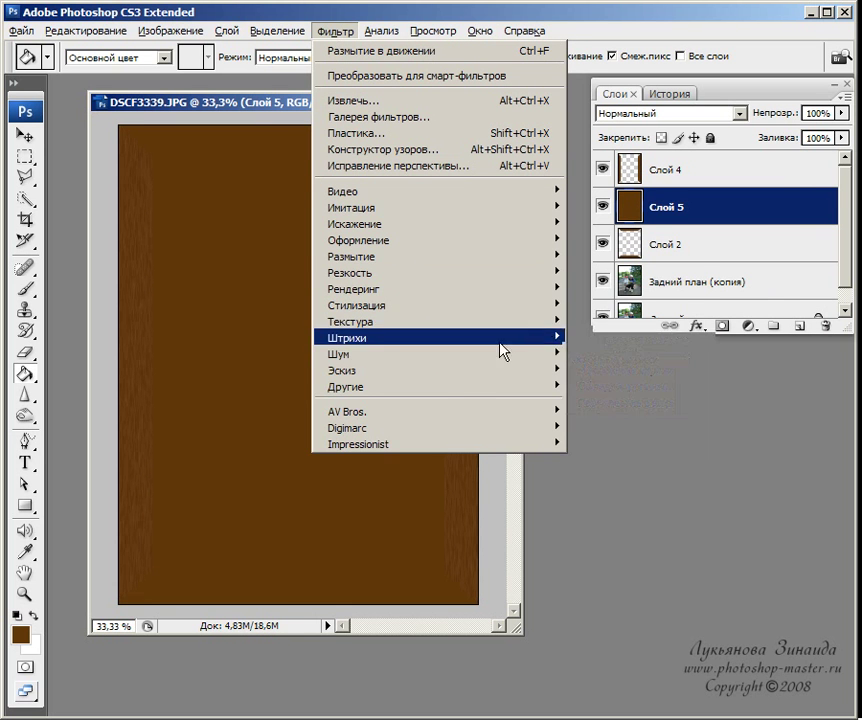
{"action": "mouse_move", "coordinate": [555, 352]}
{"action": "left_click", "coordinate": [575, 355]}
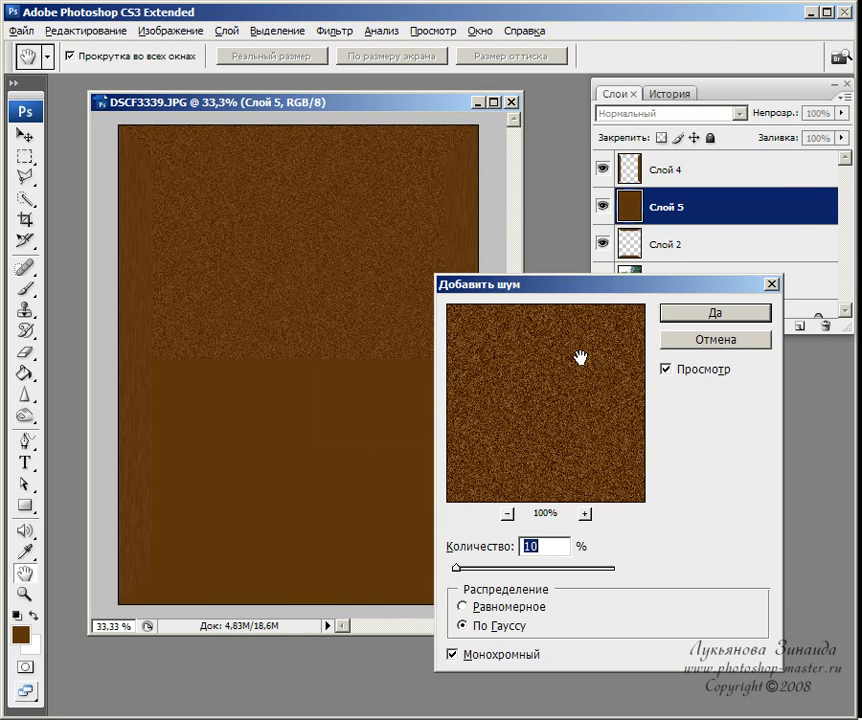
{"action": "left_click", "coordinate": [664, 315]}
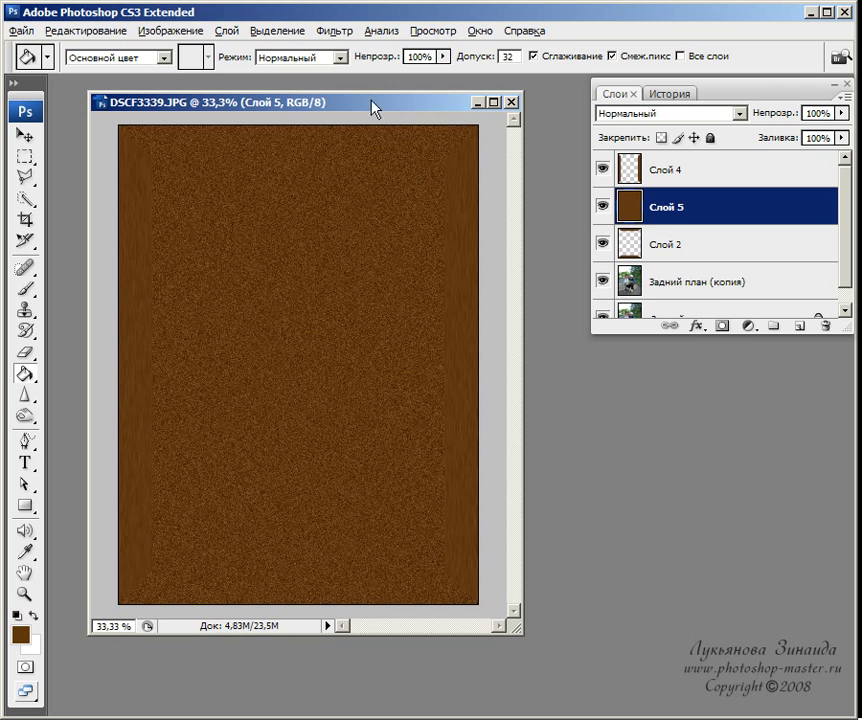
- Apply a Motion Blur at a 0° angle with a distance of 27 pixels to the noisy layer Слой 5
{"action": "left_click", "coordinate": [338, 31]}
{"action": "mouse_move", "coordinate": [404, 262]}
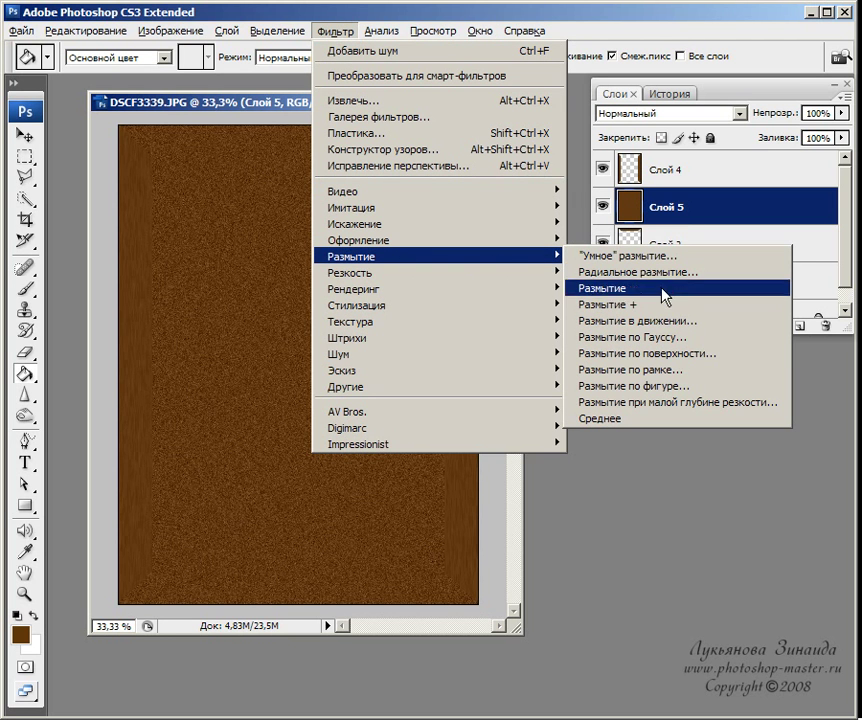
{"action": "left_click", "coordinate": [650, 321]}
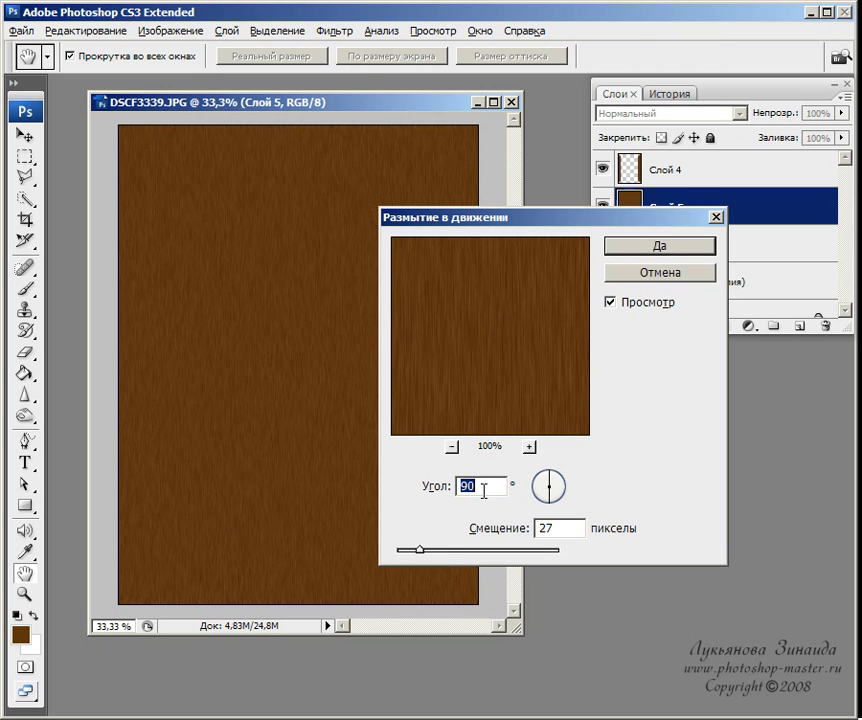
{"action": "type", "text": "0"}
{"action": "left_click", "coordinate": [650, 247]}
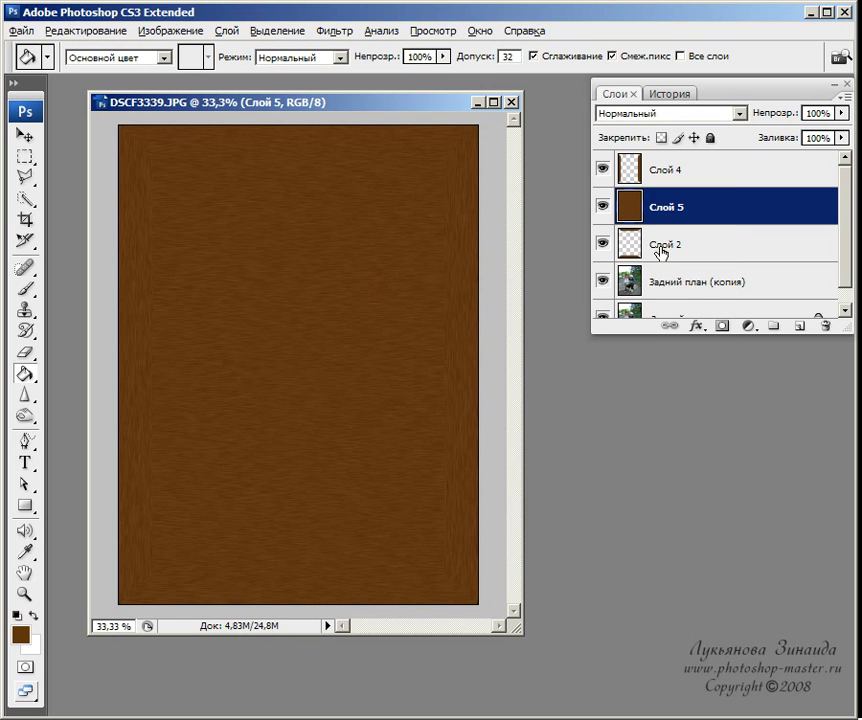
- Load the outline of the top and bottom bars from Слой 2 and copy that area of the textured Слой 5 to a new layer
{"action": "left_click", "coordinate": [677, 248]}
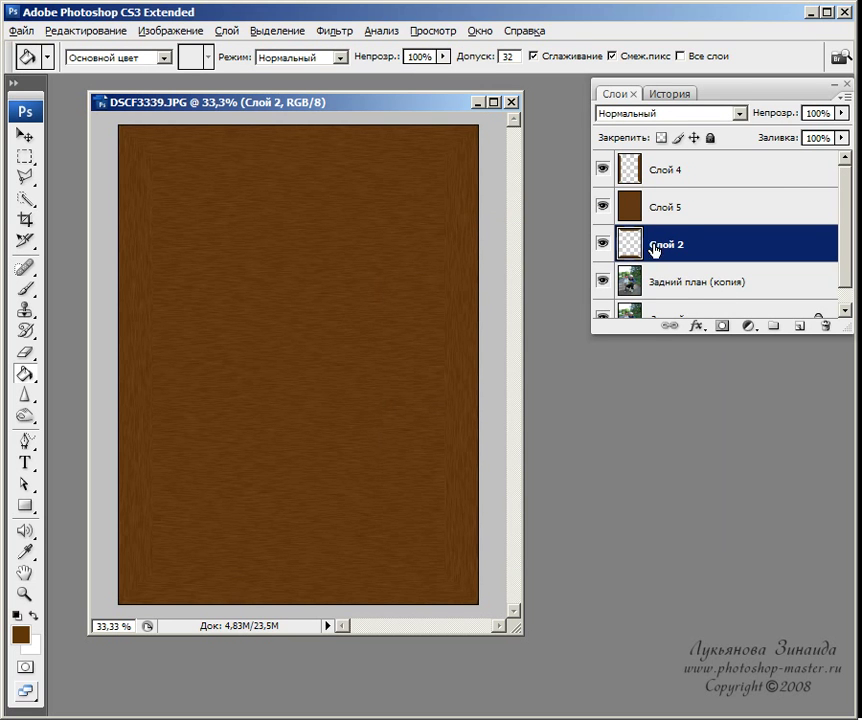
{"action": "left_click", "coordinate": [628, 248], "text": "ctrl"}
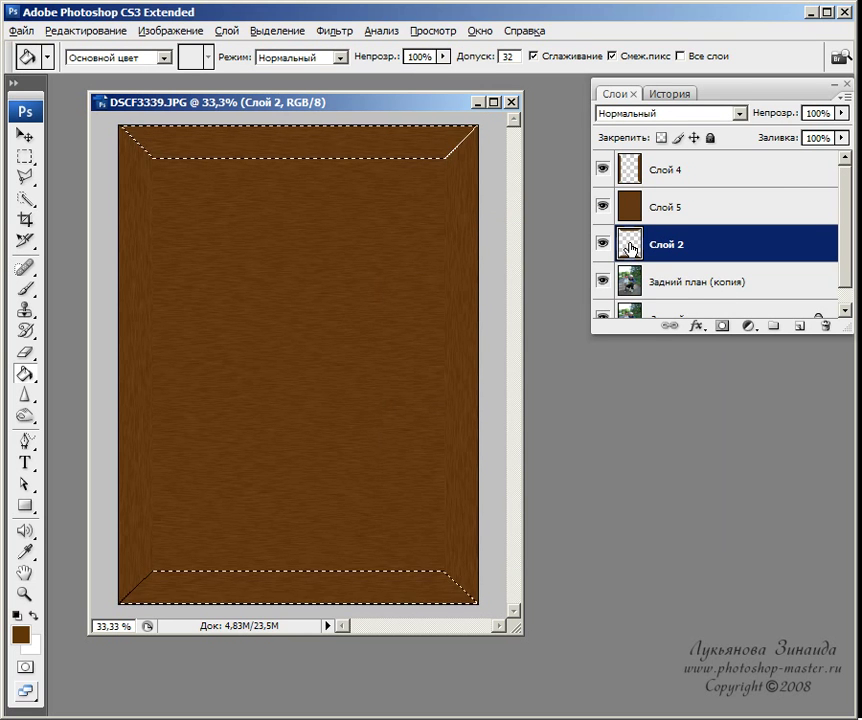
{"action": "left_click", "coordinate": [662, 206]}
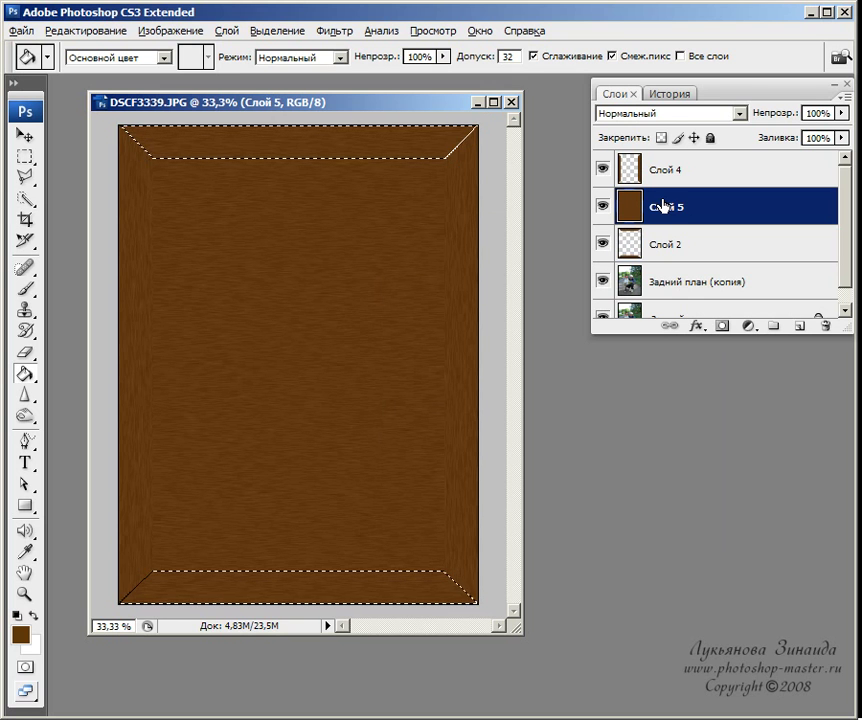
{"action": "key", "text": "ctrl+j"}
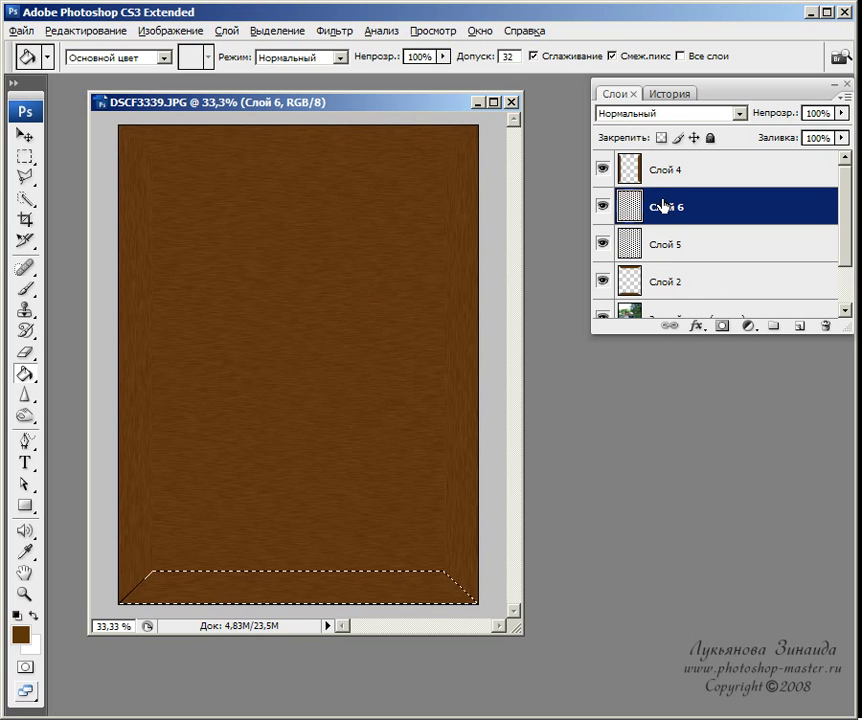
- Delete the full textured layer Слой 5 together with the plain bar layer Слой 2
{"action": "left_click", "coordinate": [690, 243]}
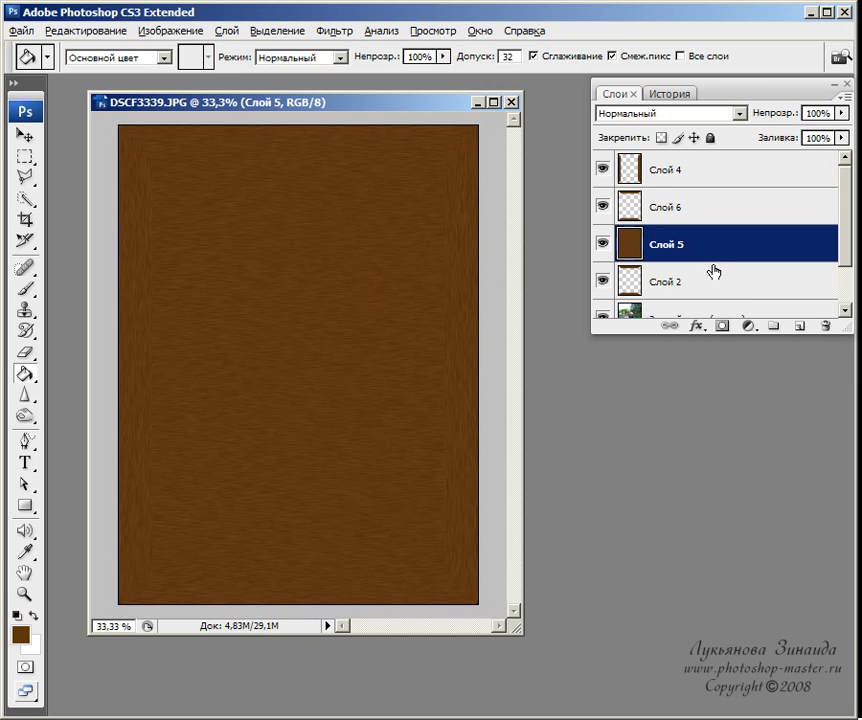
{"action": "left_click", "coordinate": [737, 287], "text": "ctrl"}
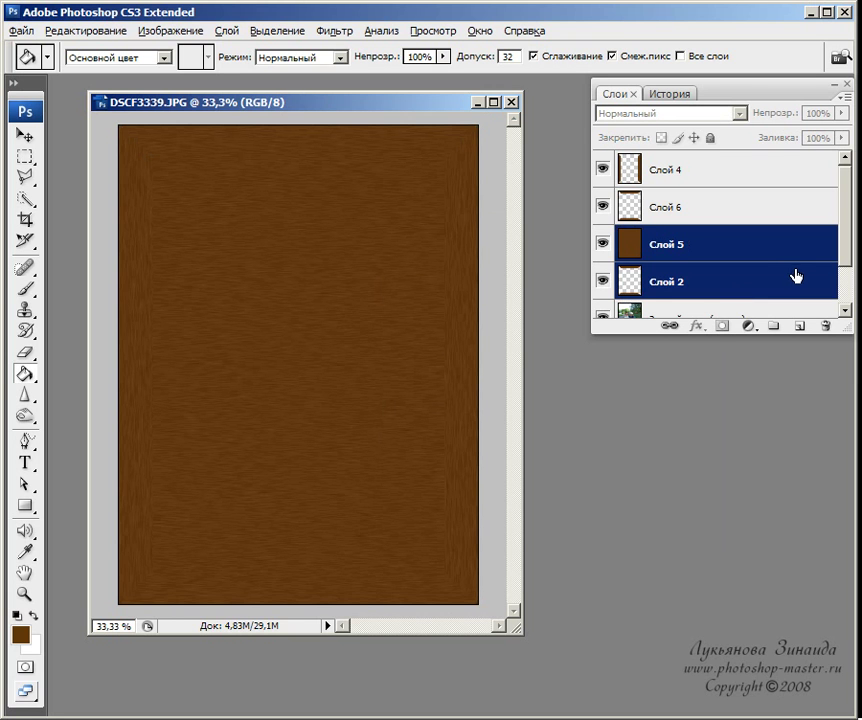
{"action": "left_click_drag", "start_coordinate": [800, 280], "coordinate": [828, 324]}
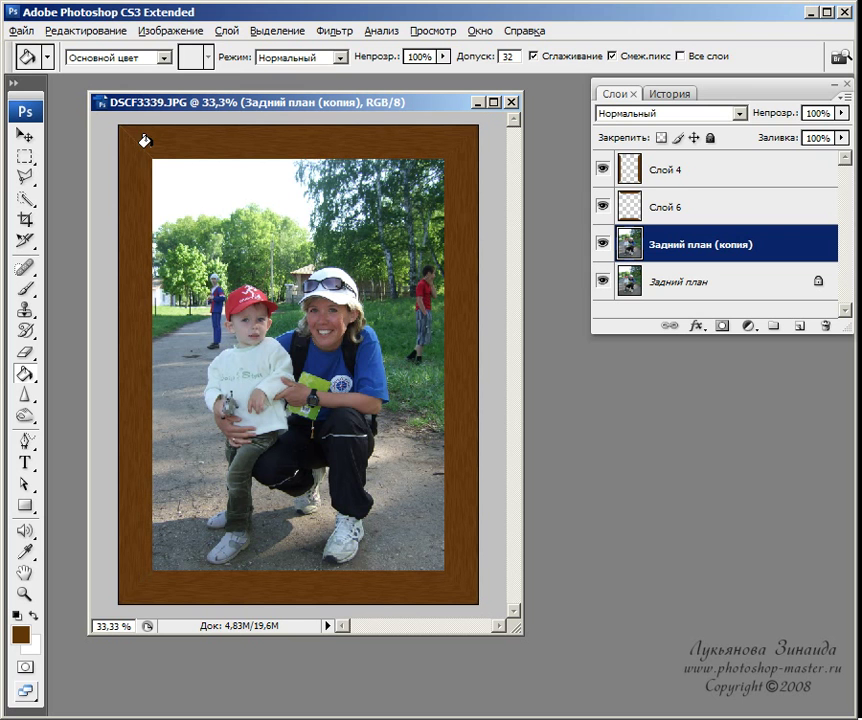
- Stretch the textured top and bottom bars on Слой 6 past the image's left edge to about 101.1% width
{"action": "left_click", "coordinate": [24, 134]}
{"action": "left_click", "coordinate": [178, 150]}
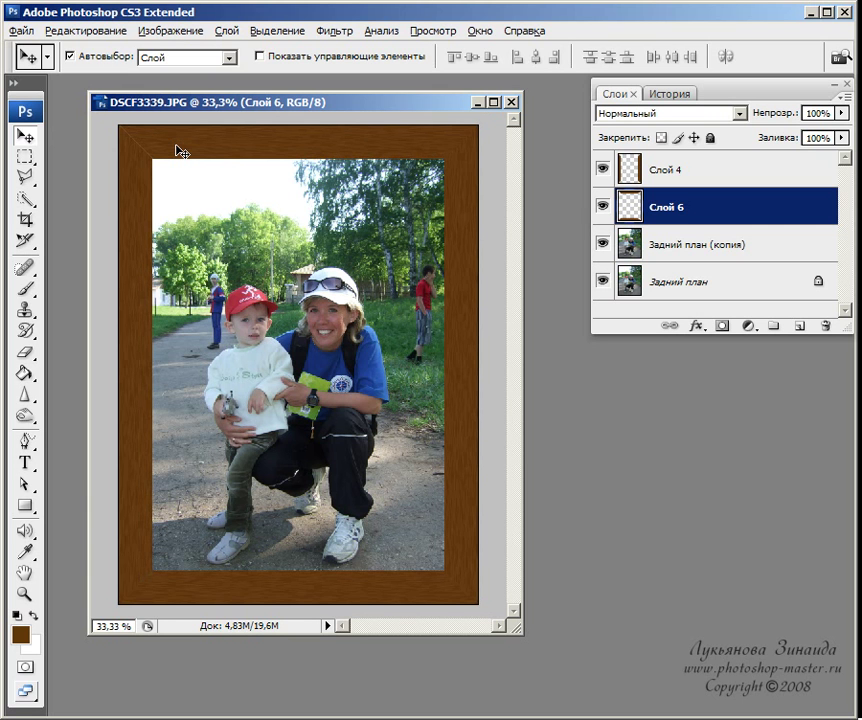
{"action": "key", "text": "ctrl+t"}
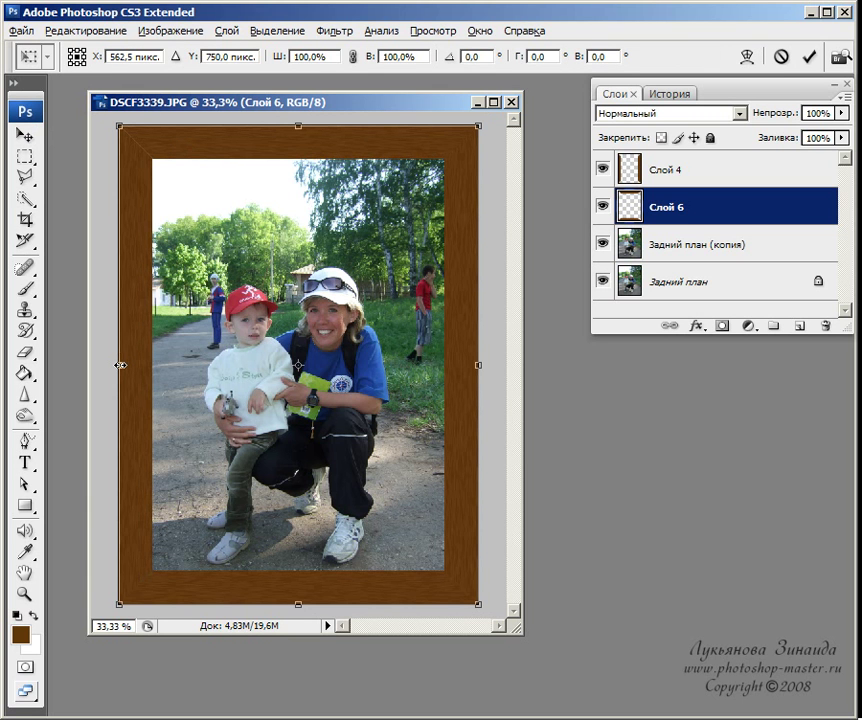
{"action": "left_click_drag", "start_coordinate": [118, 365], "coordinate": [115, 365]}
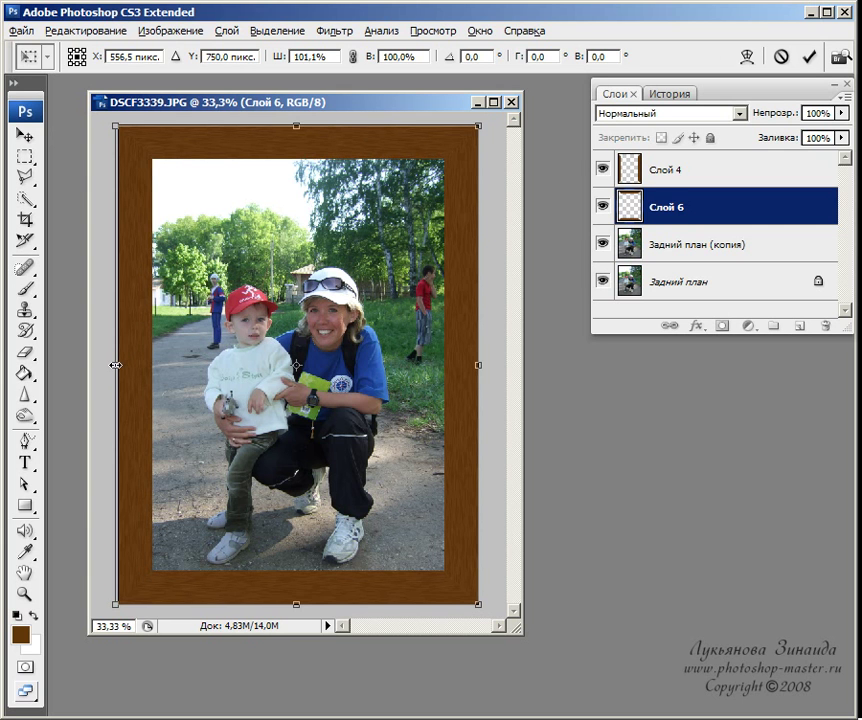
{"action": "key", "text": "Return"}
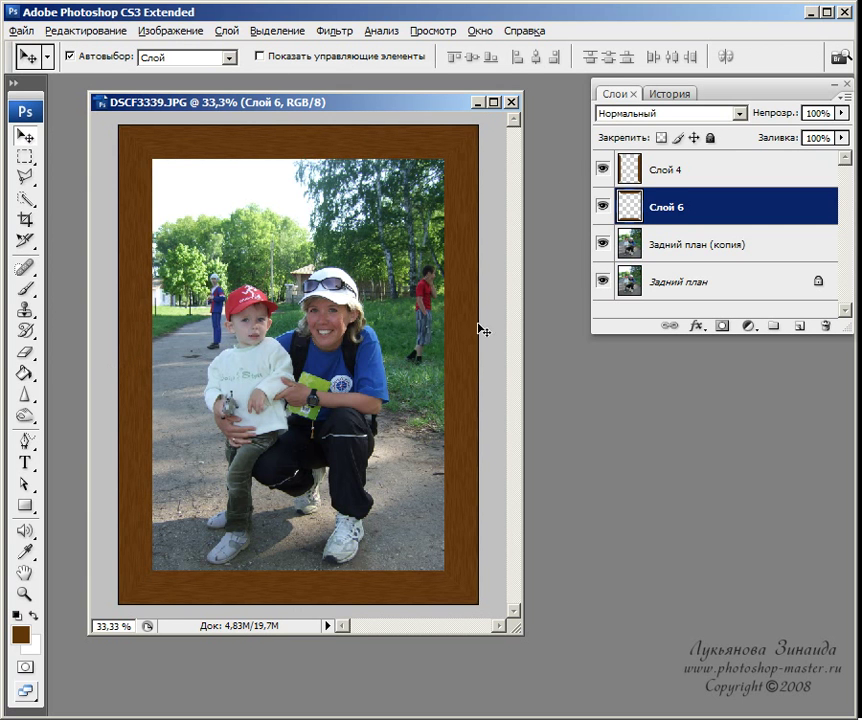
- Stretch the textured side bars on Слой 4 past the image's top edge to about 100.6% height
{"action": "left_click", "coordinate": [463, 261]}
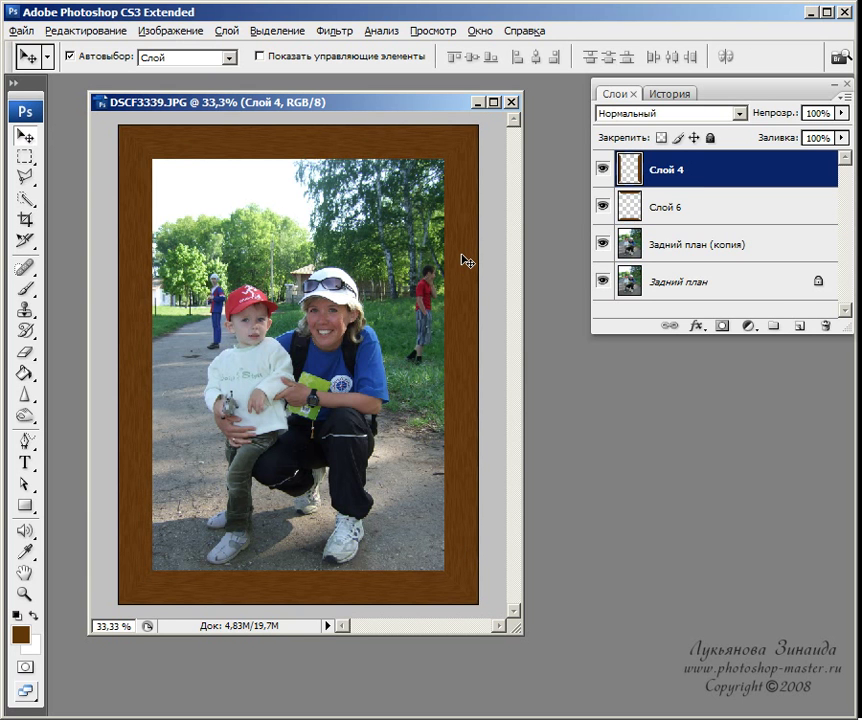
{"action": "key", "text": "ctrl+t"}
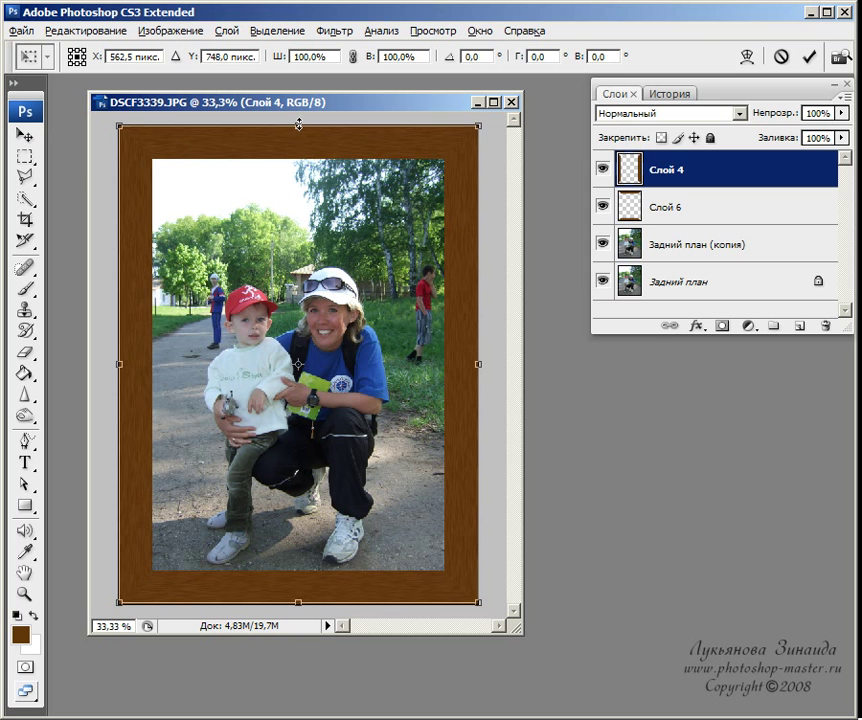
{"action": "left_click_drag", "start_coordinate": [299, 124], "coordinate": [300, 122]}
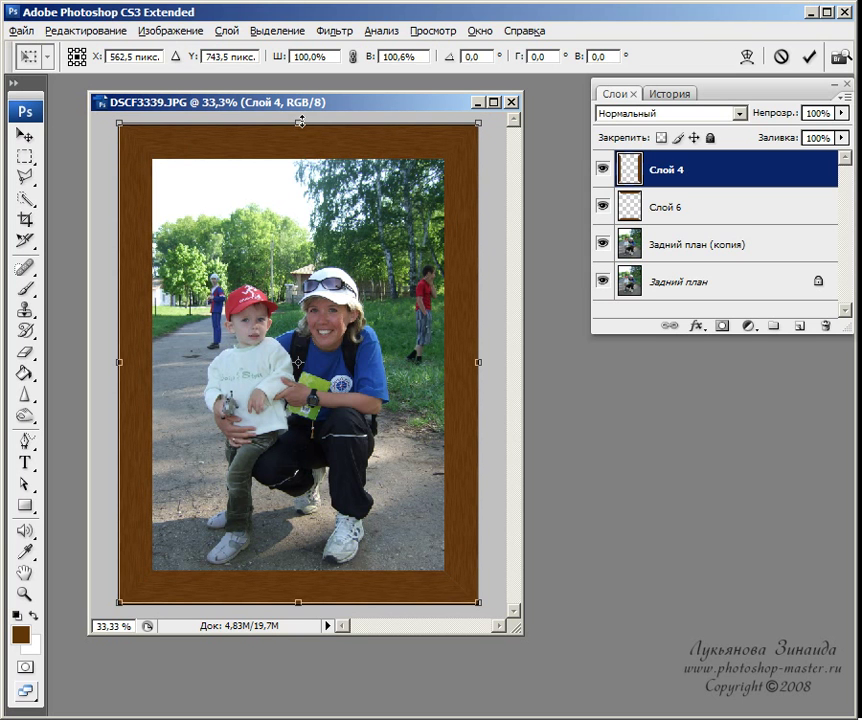
{"action": "key", "text": "Return"}
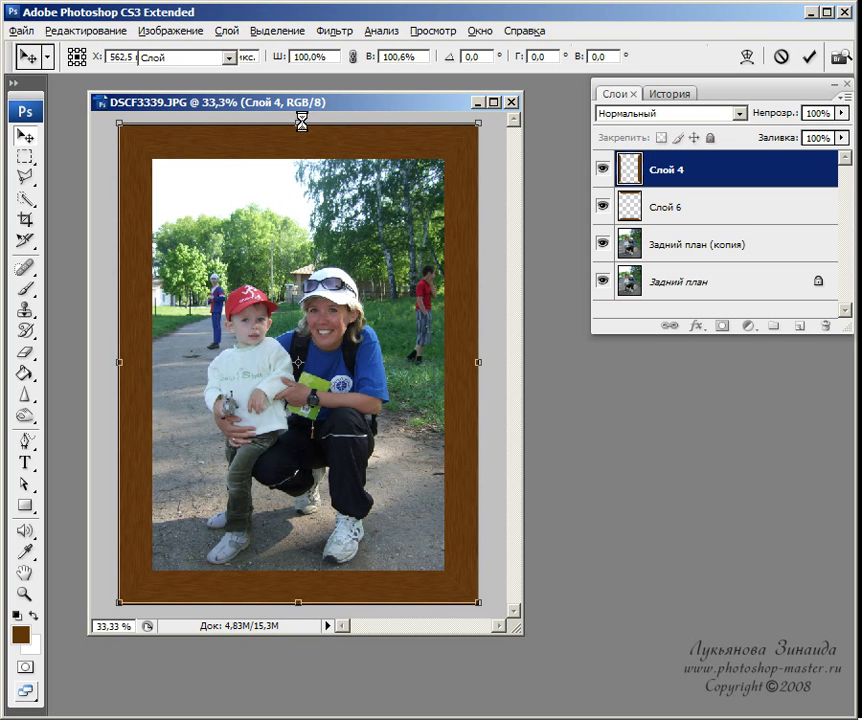
- Merge Слой 4 and Слой 6 into one frame layer and stretch it past the image's bottom edge to about 100.8% height
{"action": "left_click", "coordinate": [664, 206], "text": "shift"}
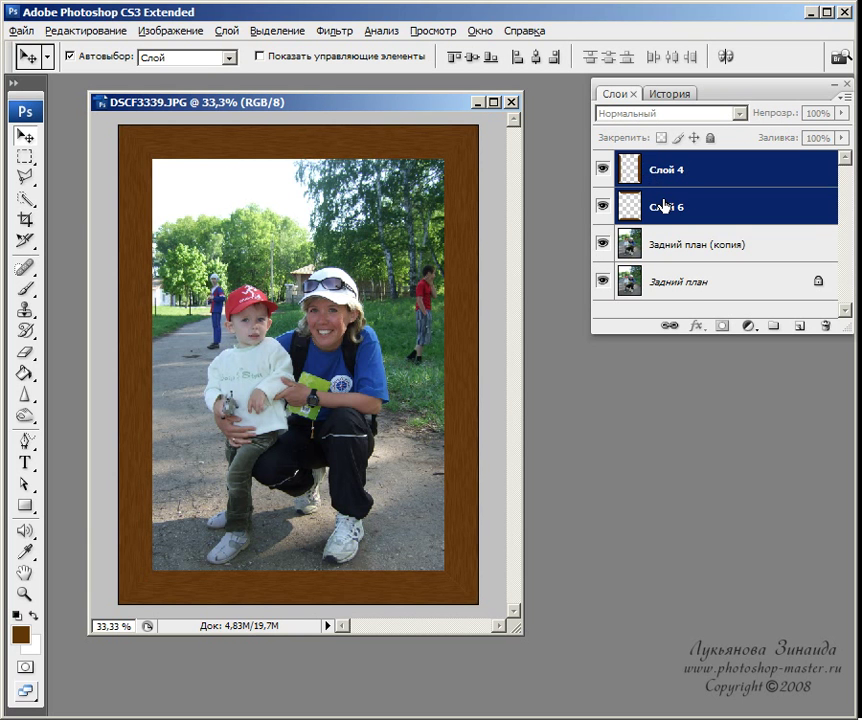
{"action": "key", "text": "ctrl+e"}
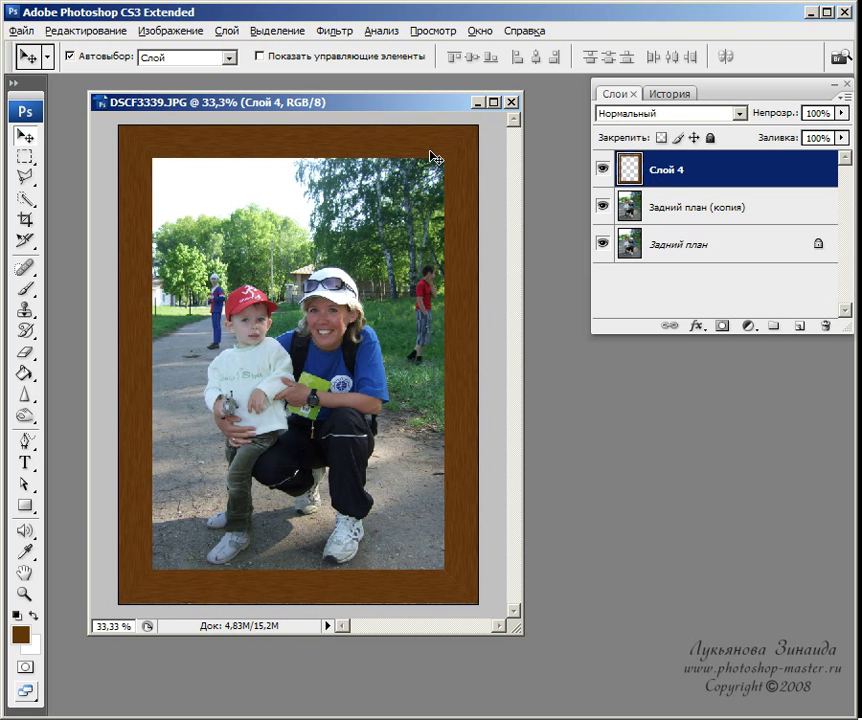
{"action": "key", "text": "ctrl+t"}
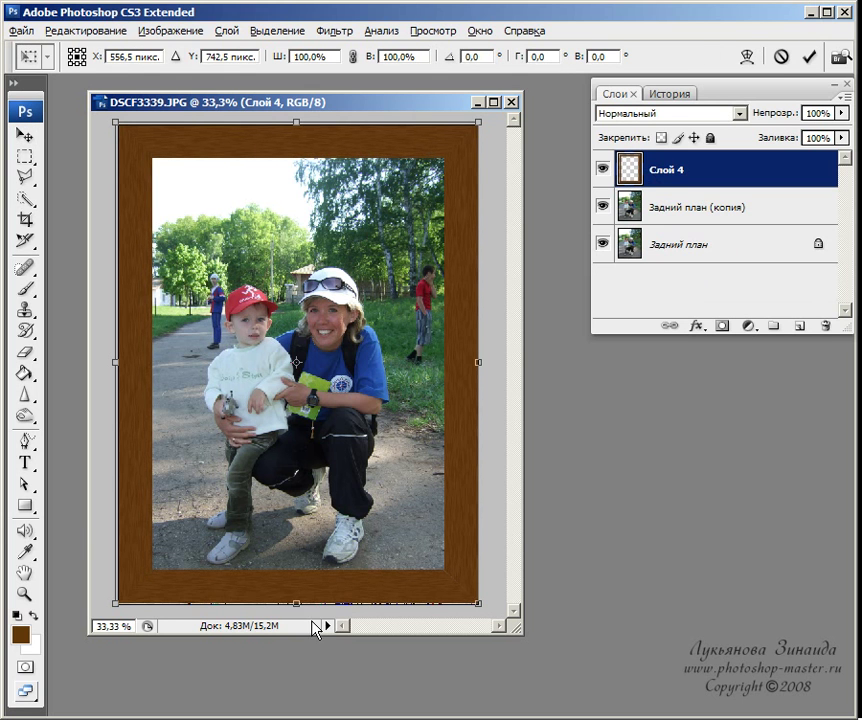
{"action": "left_click_drag", "start_coordinate": [297, 602], "coordinate": [299, 607]}
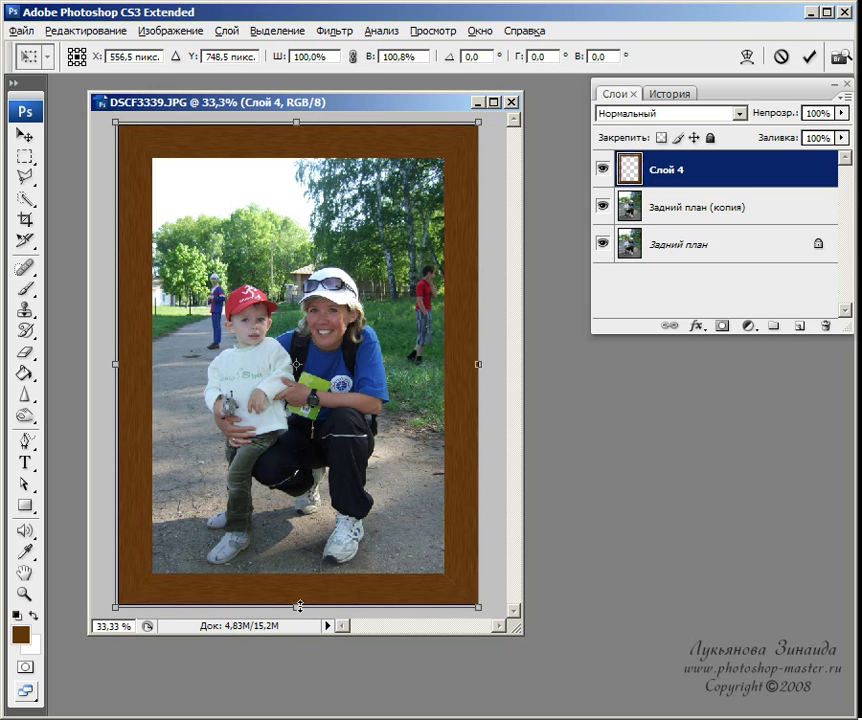
{"action": "key", "text": "Return"}
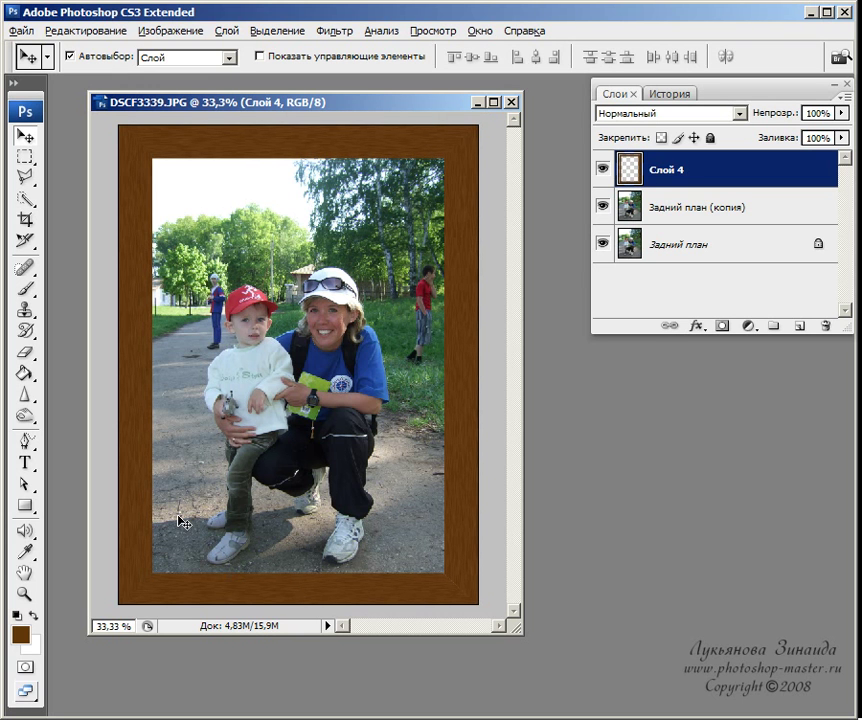
- Distort the frame's straight wood grain into natural-looking curves with the Liquify filter's Forward Warp, Bloat and Pucker tools
{"action": "left_click", "coordinate": [335, 32]}
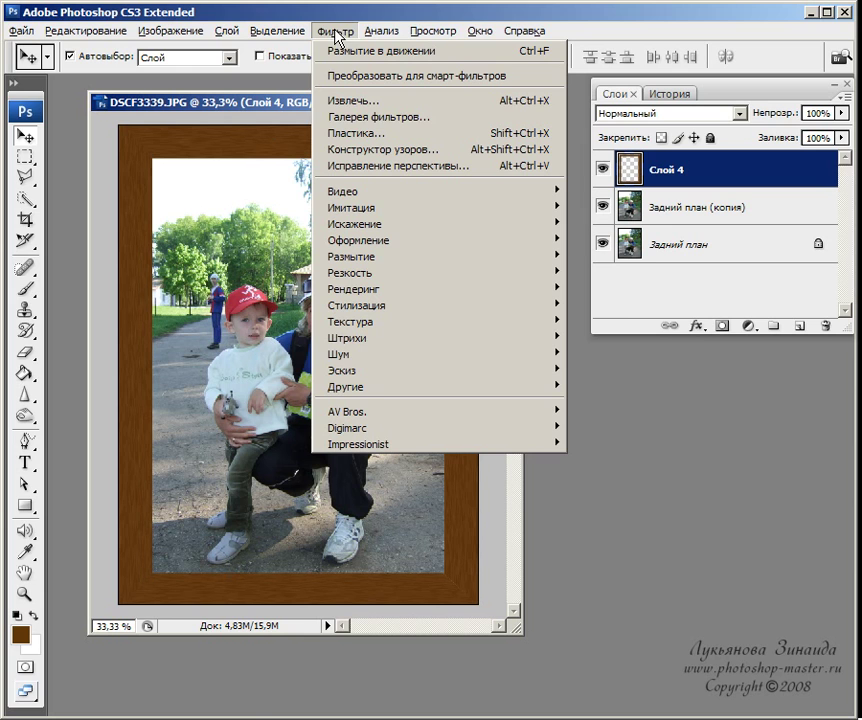
{"action": "left_click", "coordinate": [356, 133]}
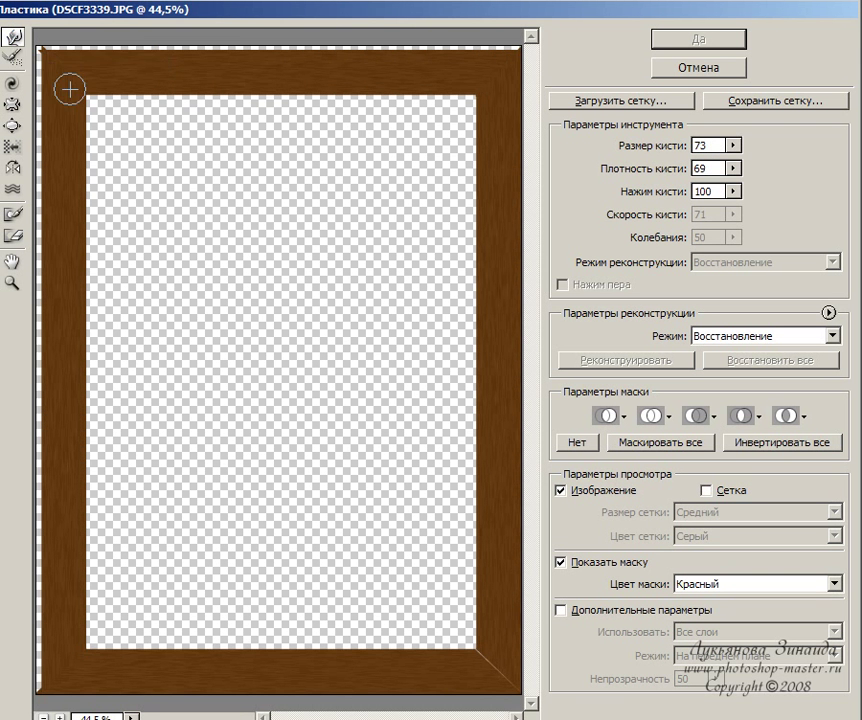
{"action": "left_click_drag", "start_coordinate": [96, 77], "coordinate": [169, 71]}
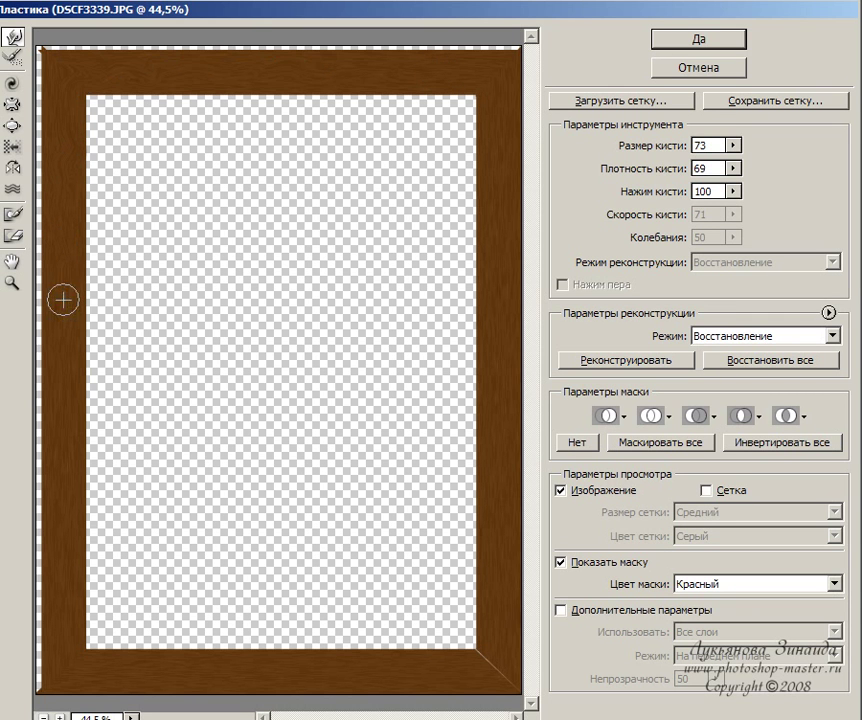
{"action": "key", "text": "b"}
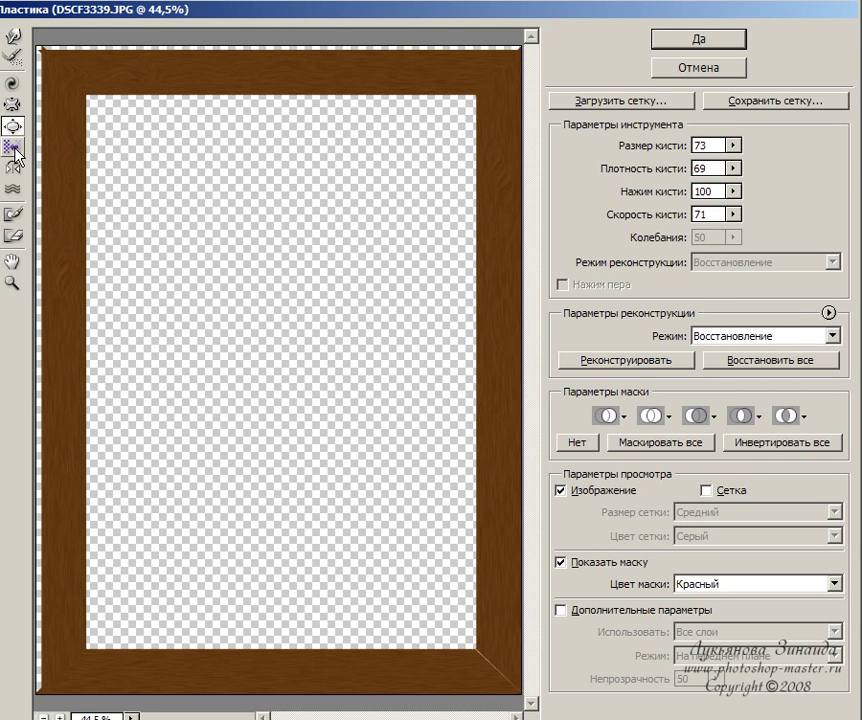
{"action": "left_click", "coordinate": [12, 104]}
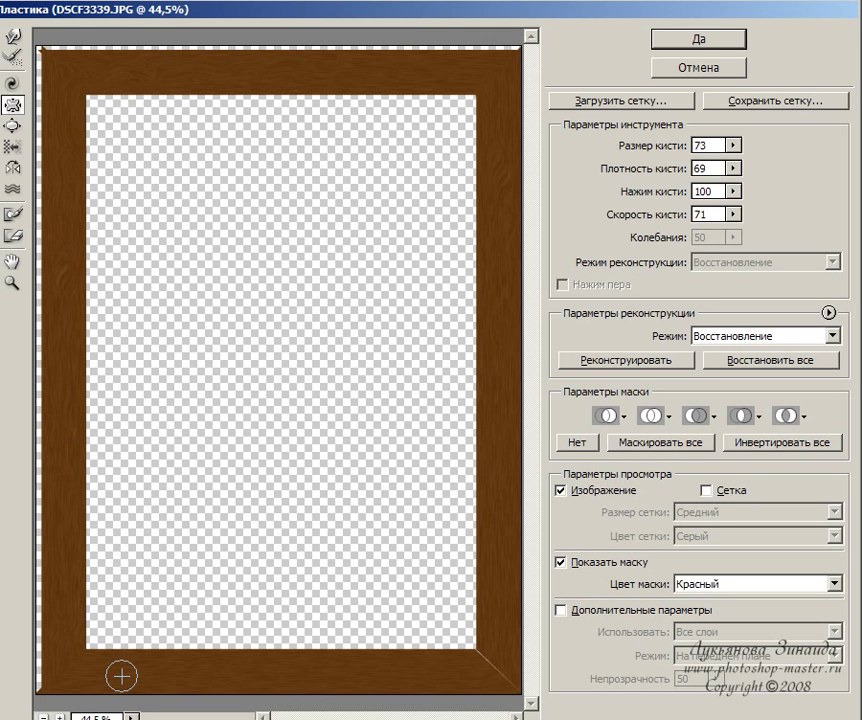
{"action": "left_click", "coordinate": [12, 34]}
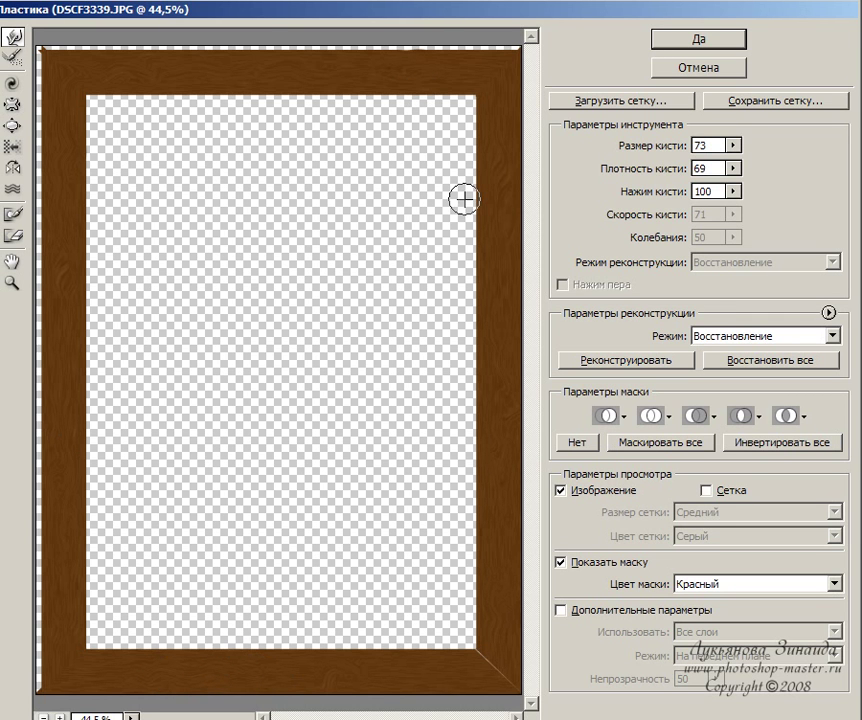
{"action": "left_click", "coordinate": [706, 39]}
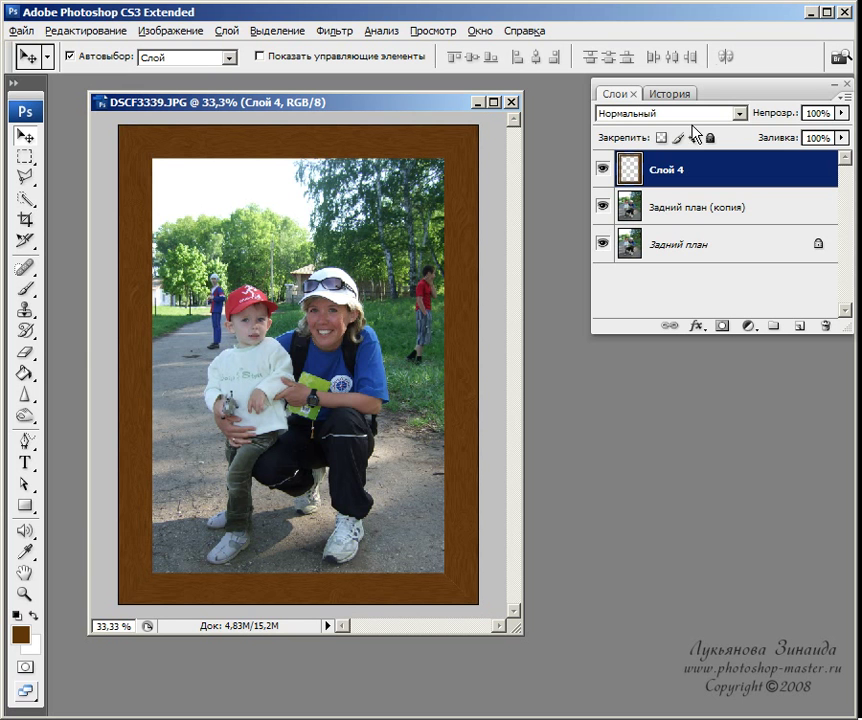
- Apply a Bevel and Emboss effect with a size of 21 px to the frame layer Слой 4
{"action": "left_click", "coordinate": [698, 327]}
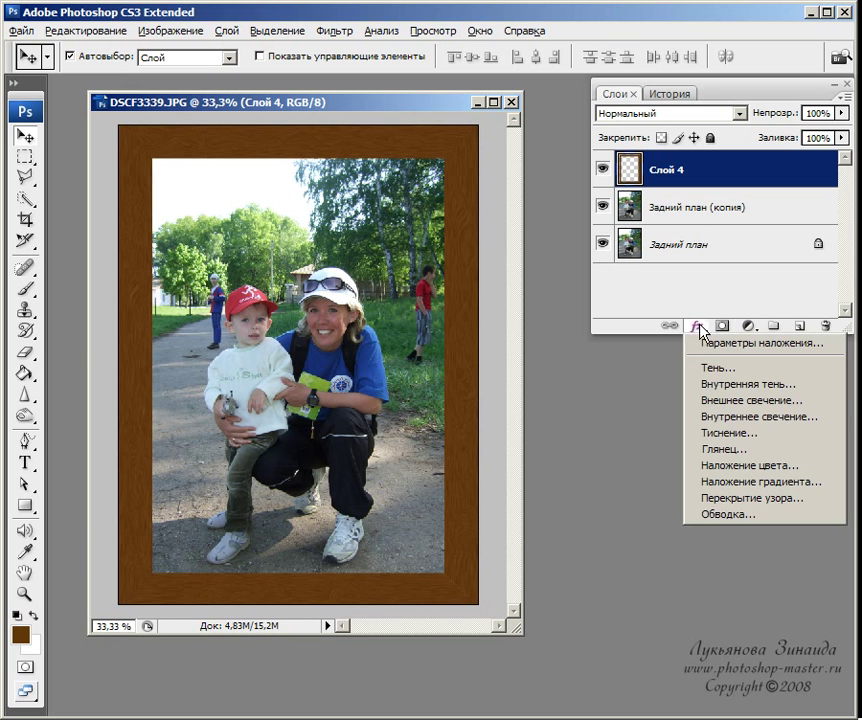
{"action": "left_click", "coordinate": [726, 437]}
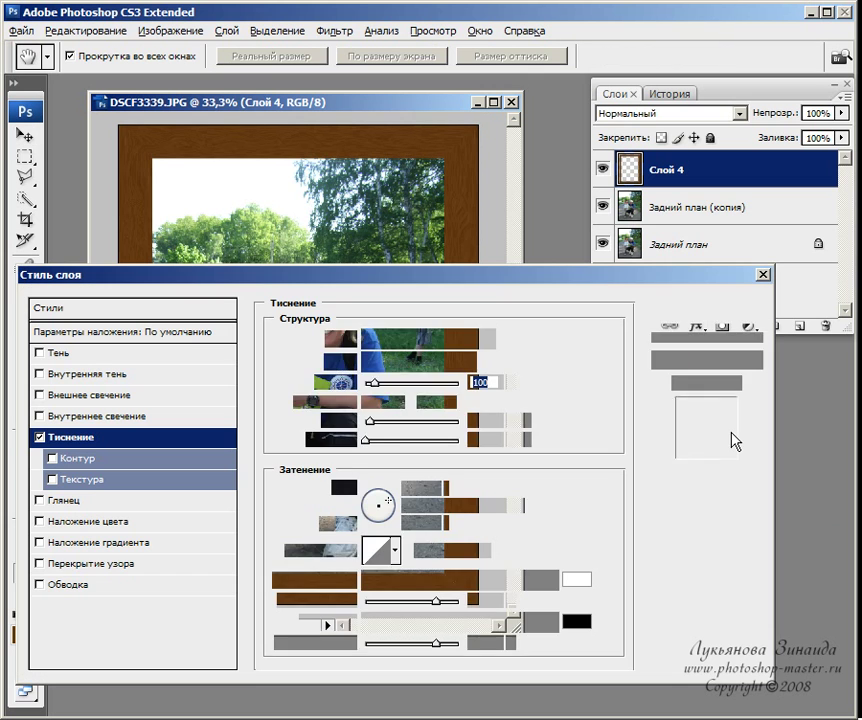
{"action": "mouse_move", "coordinate": [367, 422]}
{"action": "left_mouse_down"}
{"action": "mouse_move", "coordinate": [388, 425]}
{"action": "mouse_move", "coordinate": [380, 425]}
{"action": "left_mouse_up"}
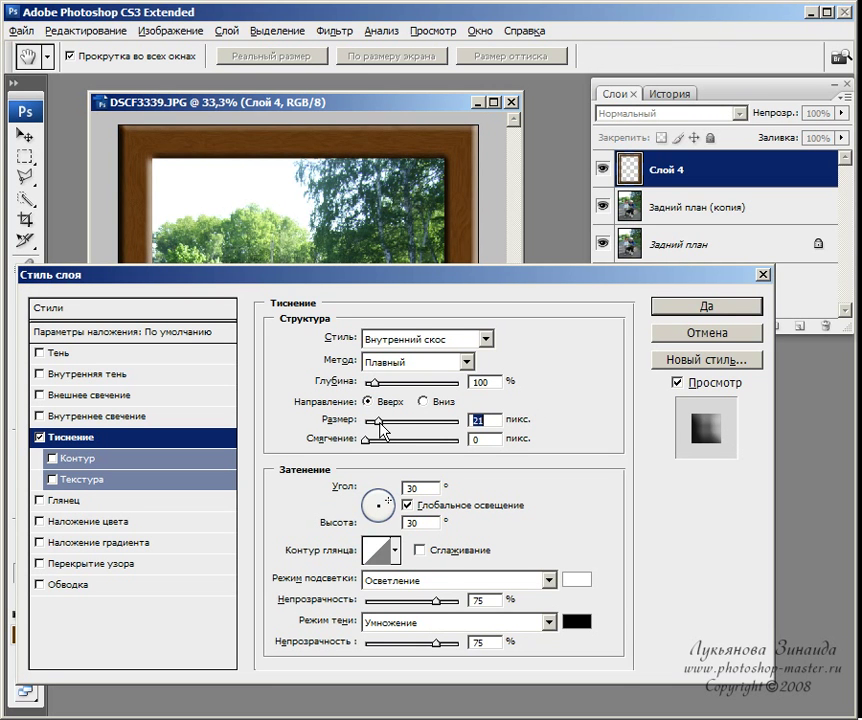
{"action": "left_click", "coordinate": [702, 311]}
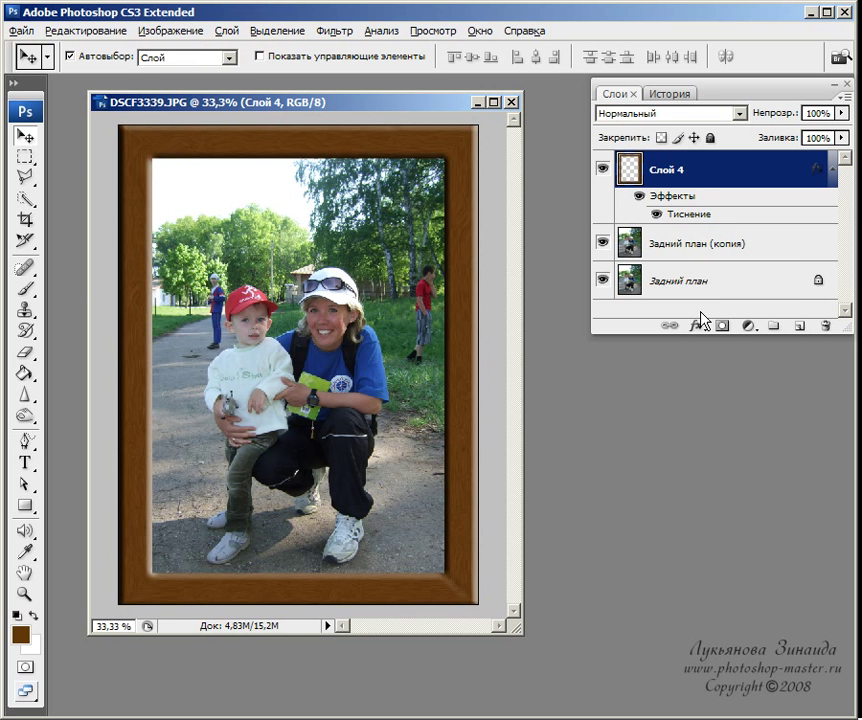
- Examine the embossed frame up close at 50% along its left bar and corners, and return to the full view
{"action": "key", "text": "ctrl+plus"}
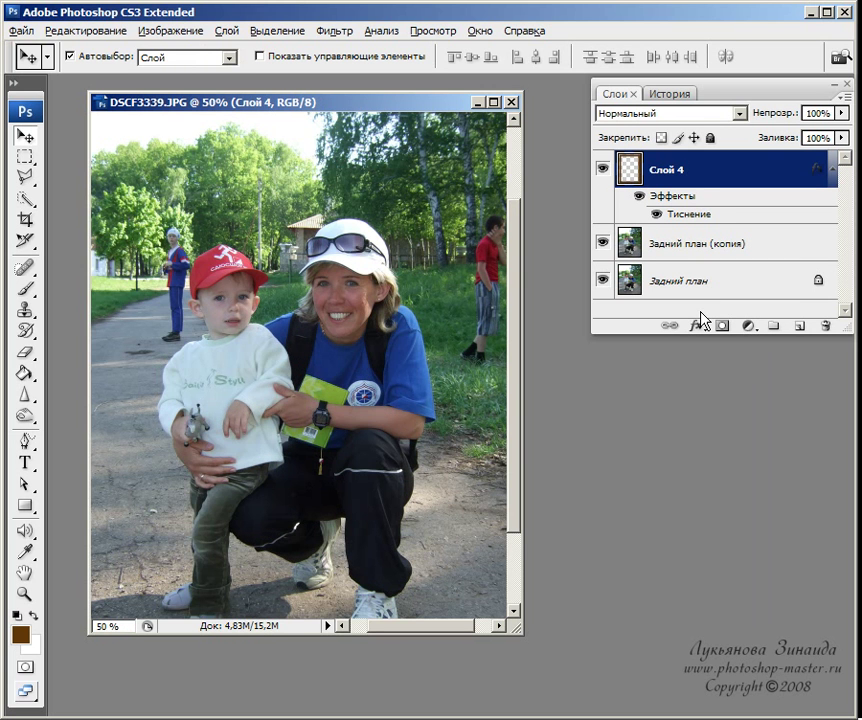
{"action": "key", "text": "Home"}
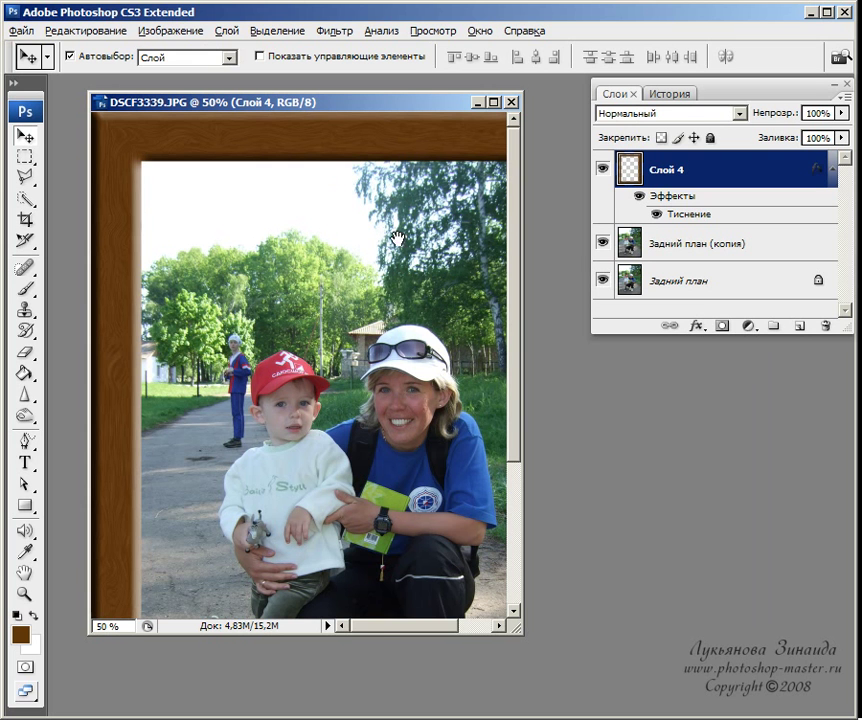
{"action": "left_click_drag", "start_coordinate": [309, 265], "coordinate": [187, 235]}
{"action": "left_click_drag", "start_coordinate": [262, 357], "coordinate": [320, 207]}
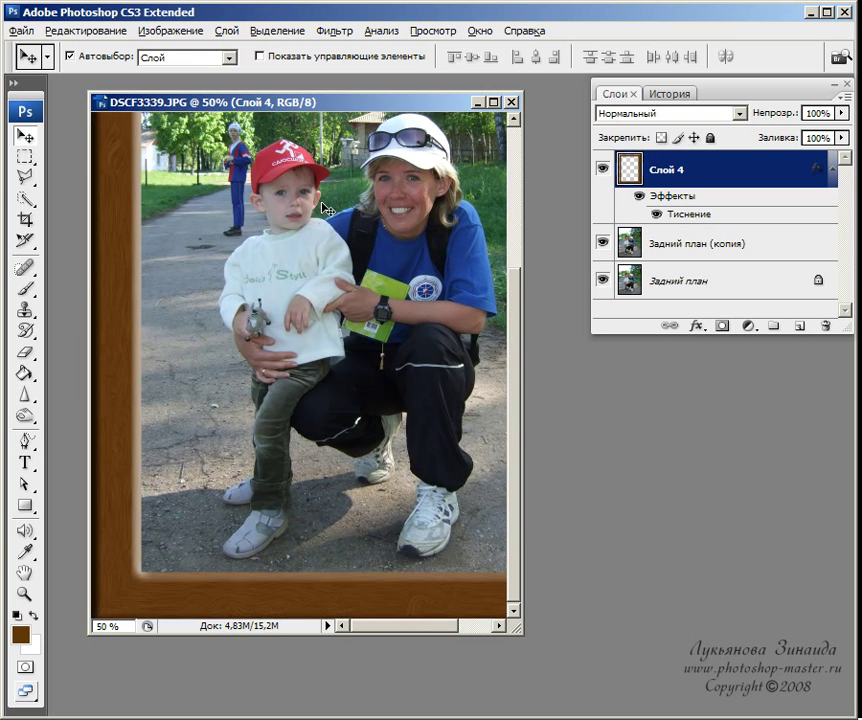
{"action": "key", "text": "ctrl+minus"}
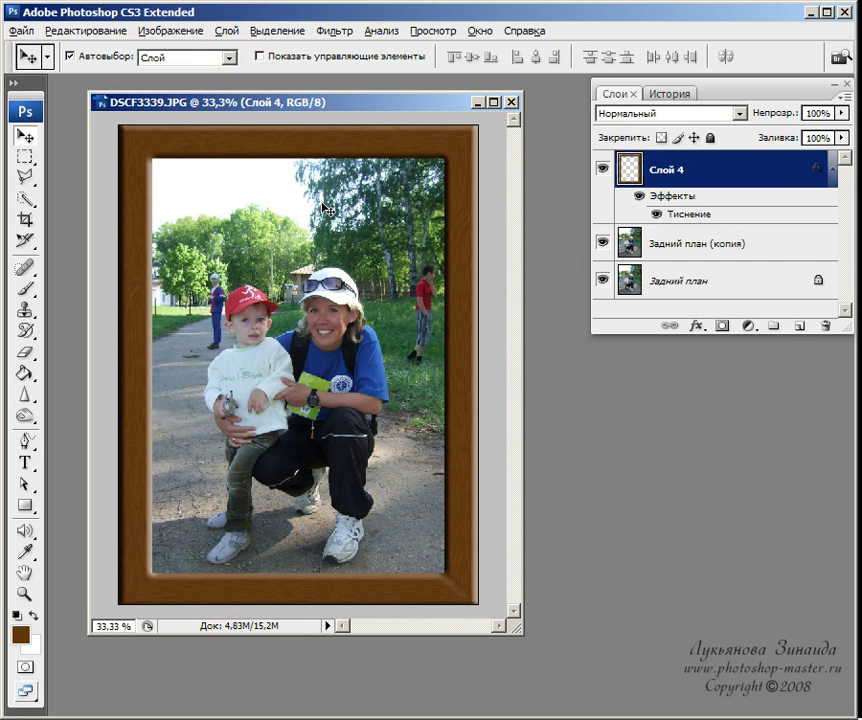